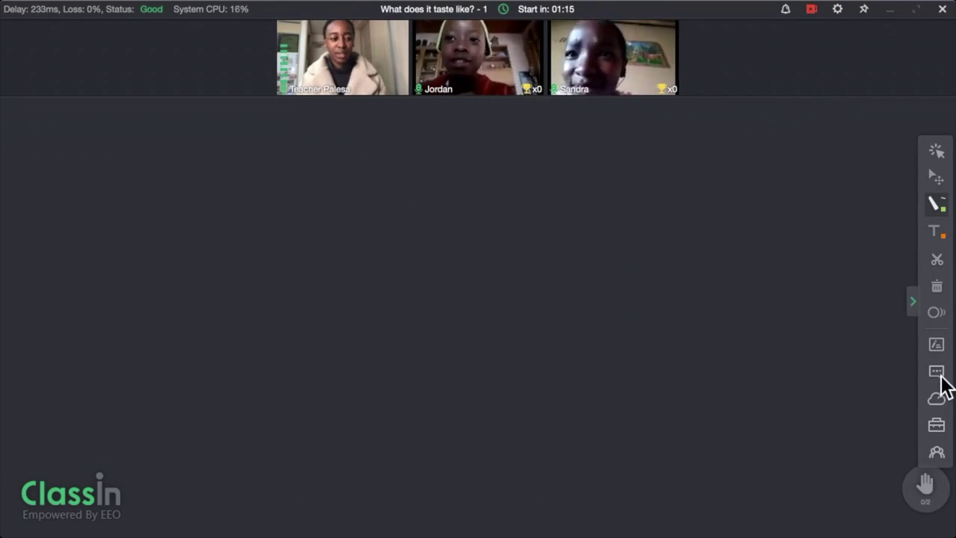
# Share the desktop to play the taste song video full screen, then open a blank text-collaboration document.
pyautogui.click(937, 424)
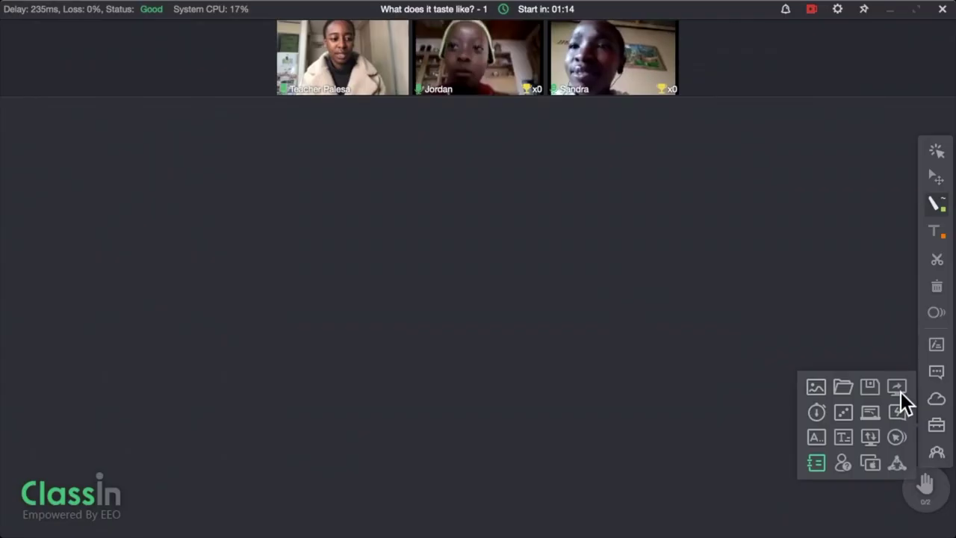
pyautogui.click(719, 95)
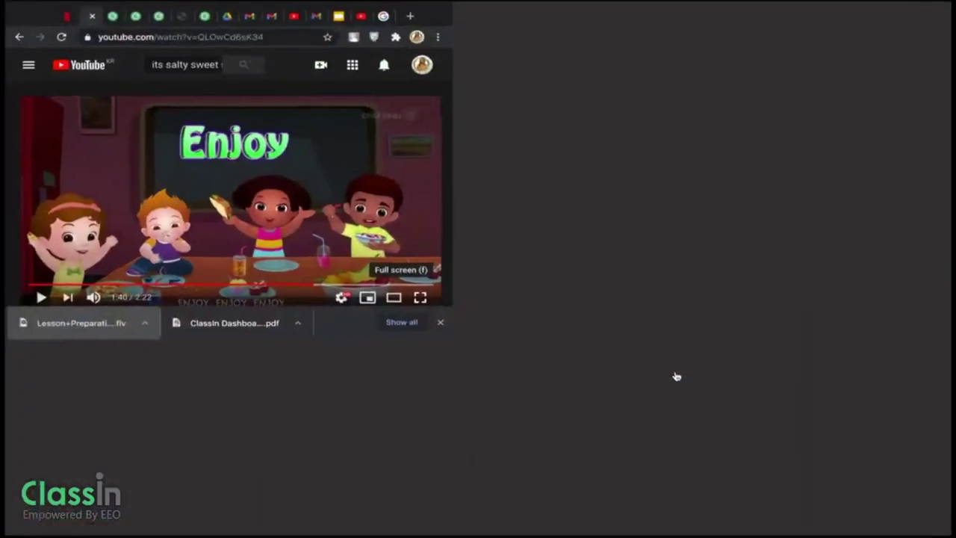
pyautogui.click(420, 297)
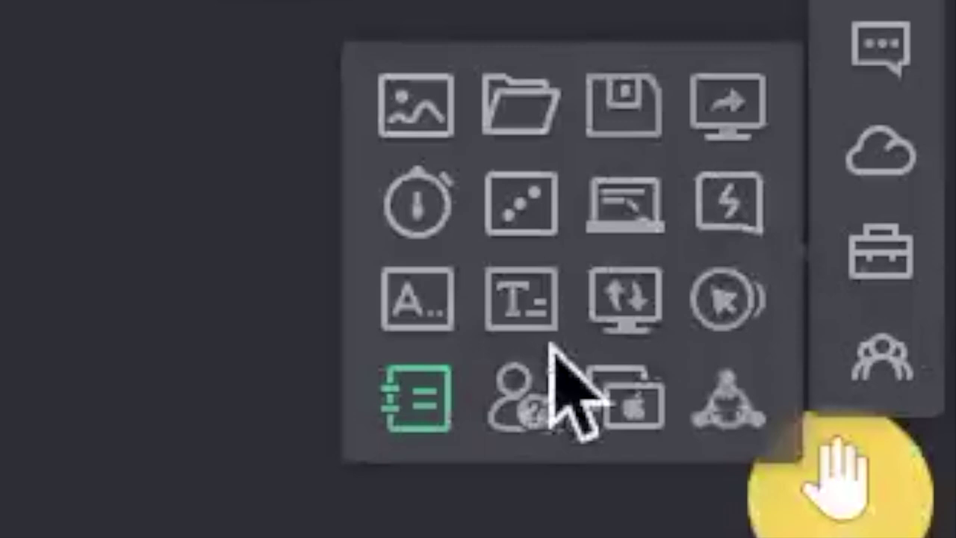
pyautogui.click(523, 317)
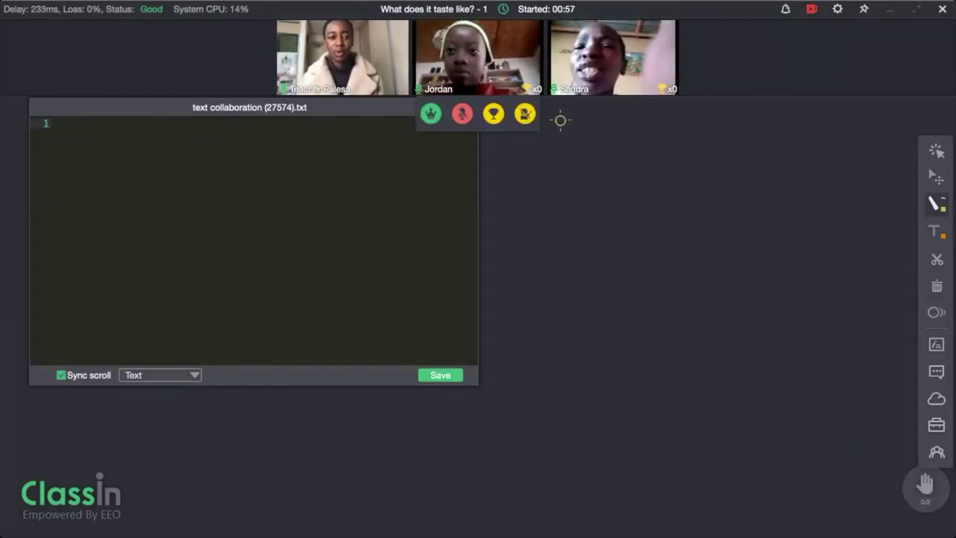
# Authorize a student to write 'sweet' in the shared document, then award that student a trophy.
pyautogui.moveTo(574, 84)
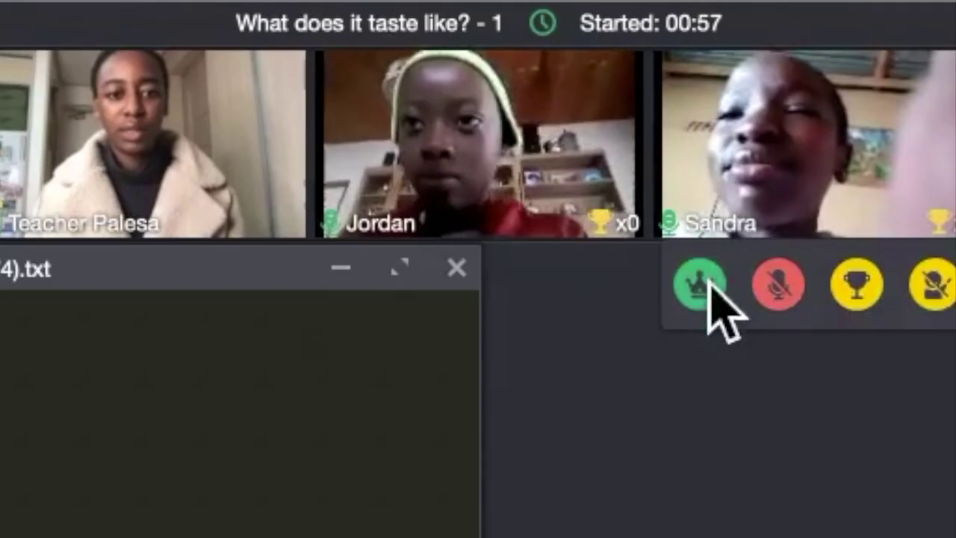
pyautogui.click(567, 113)
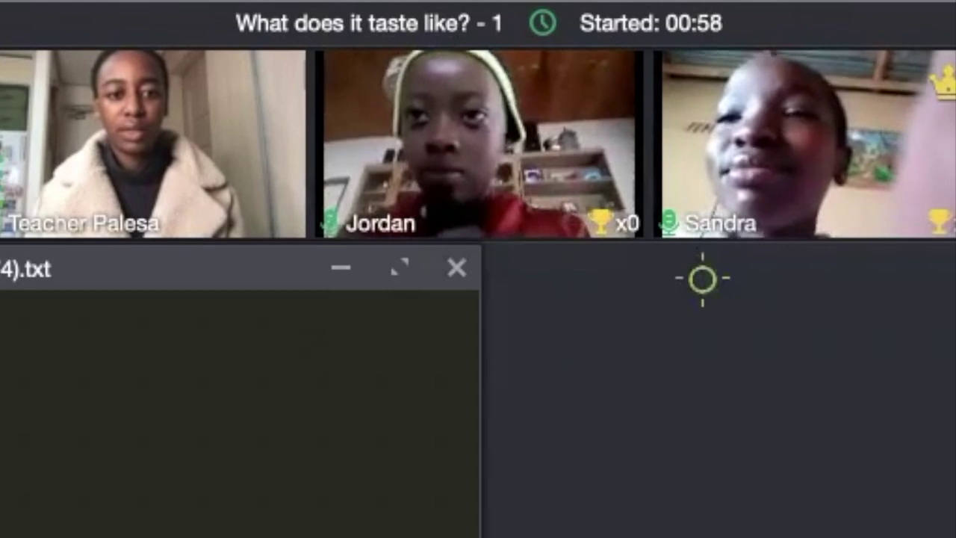
pyautogui.moveTo(499, 159)
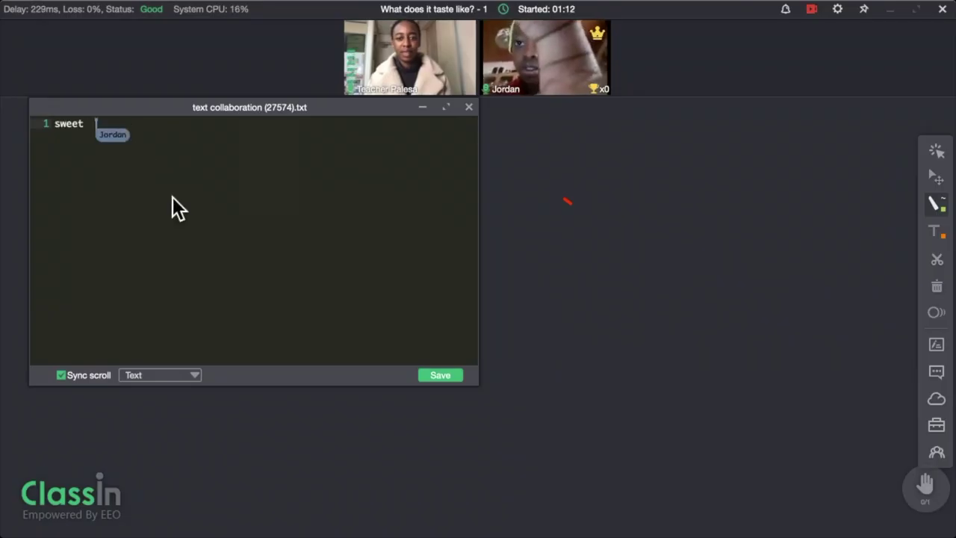
pyautogui.click(564, 113)
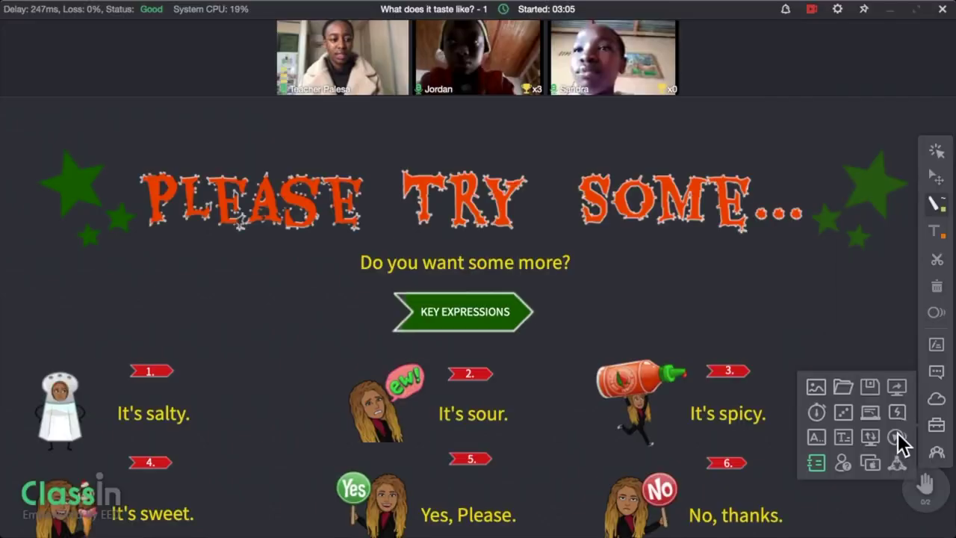
# Spin the slot machine three times to pick students, moving it off the KEY EXPRESSIONS banner.
pyautogui.click(898, 439)
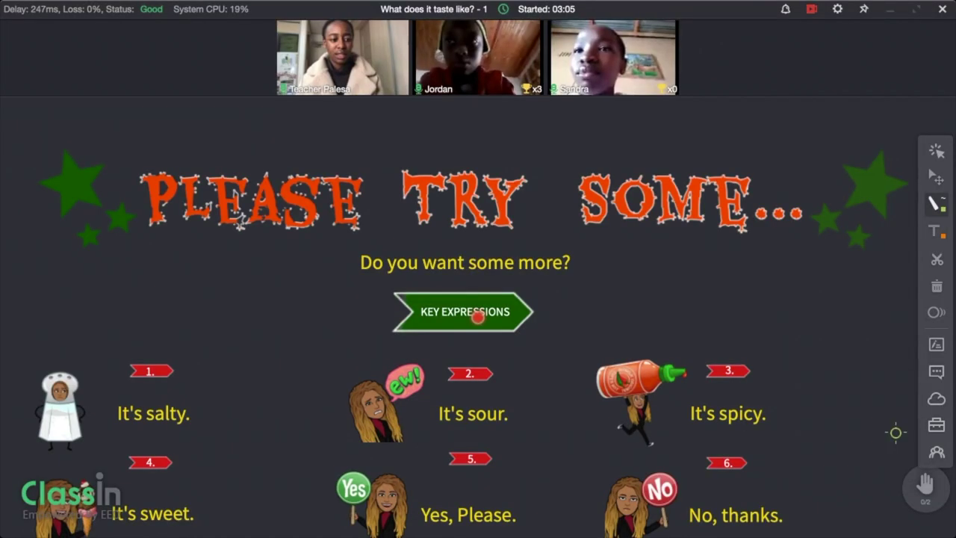
pyautogui.click(936, 427)
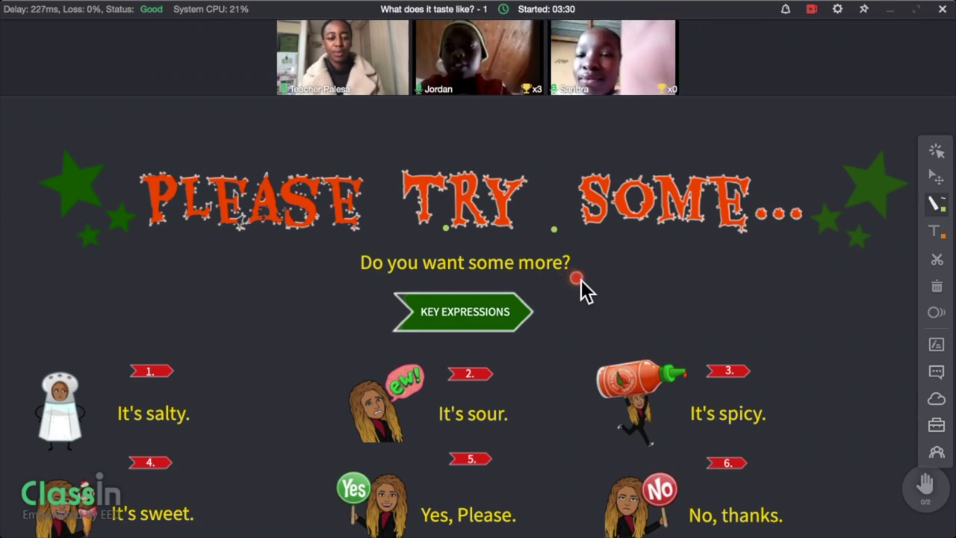
pyautogui.click(938, 434)
pyautogui.click(844, 463)
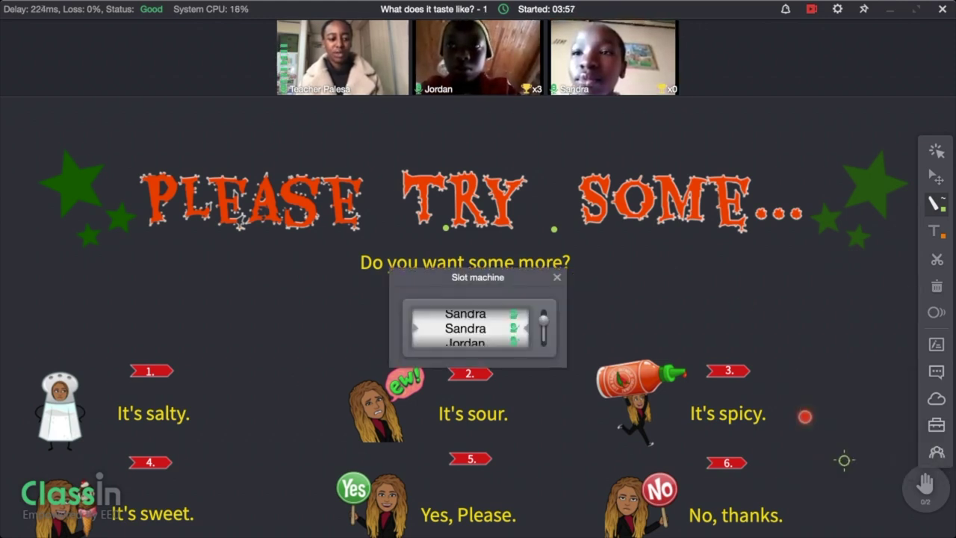
pyautogui.click(547, 320)
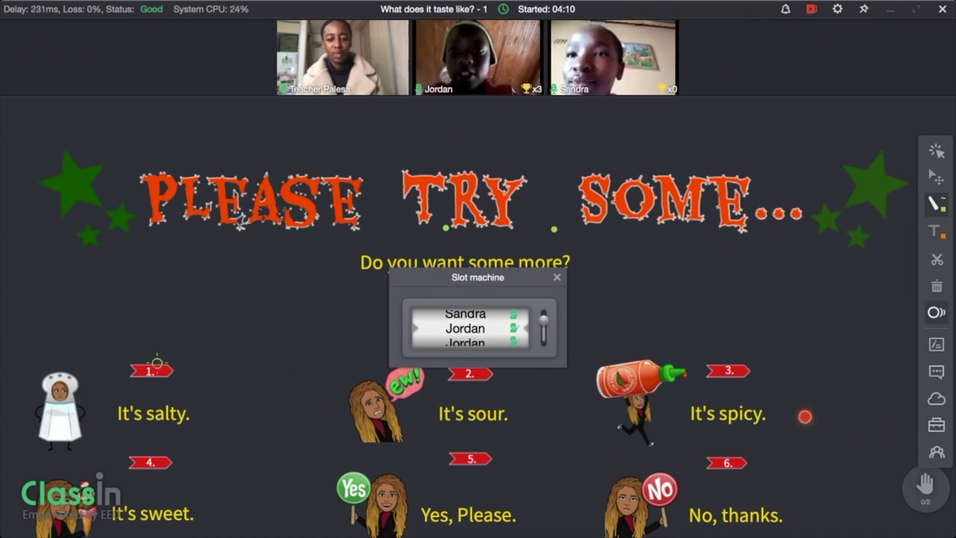
pyautogui.click(551, 322)
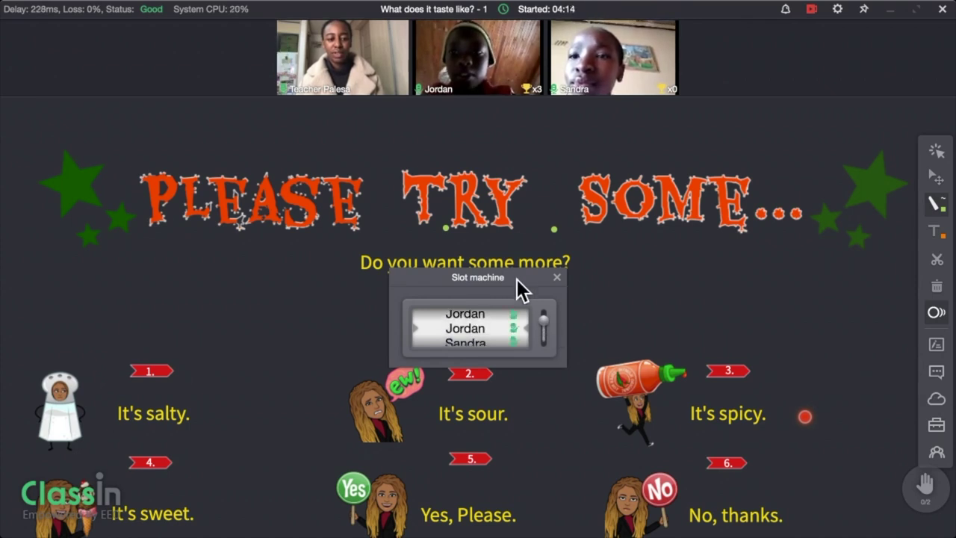
pyautogui.moveTo(516, 280); pyautogui.dragTo(701, 242)
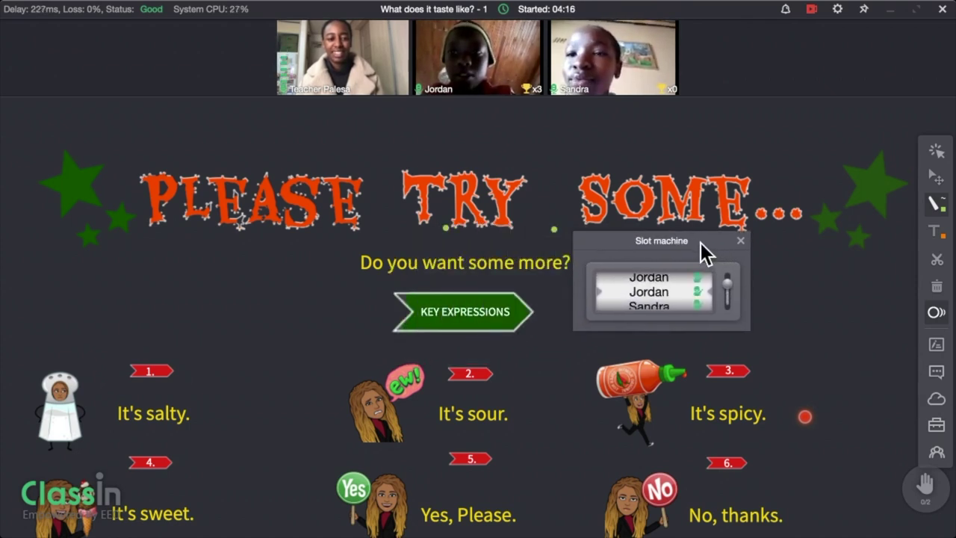
pyautogui.click(730, 292)
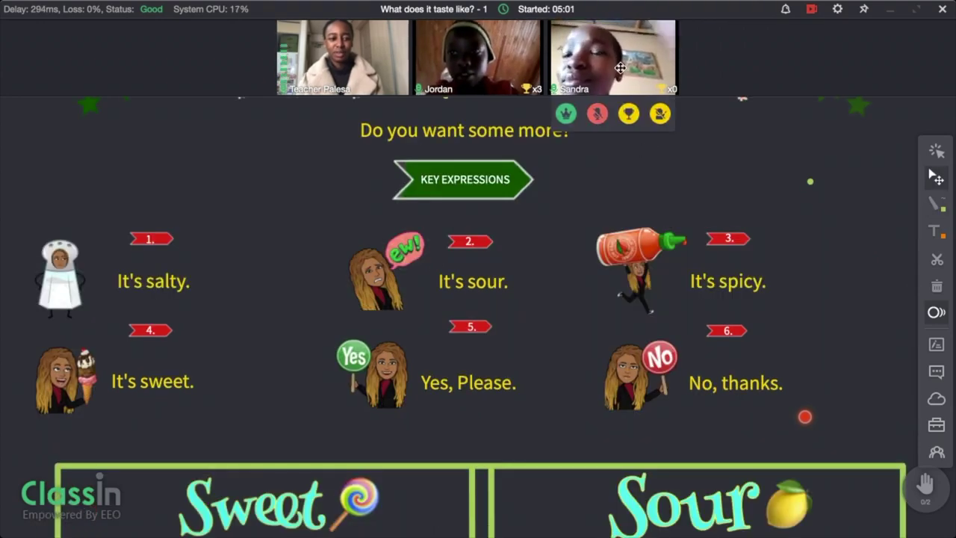
# Award both students a trophy, scroll toward the food pictures, and lower a student's raised hand.
pyautogui.click(631, 110)
pyautogui.click(496, 111)
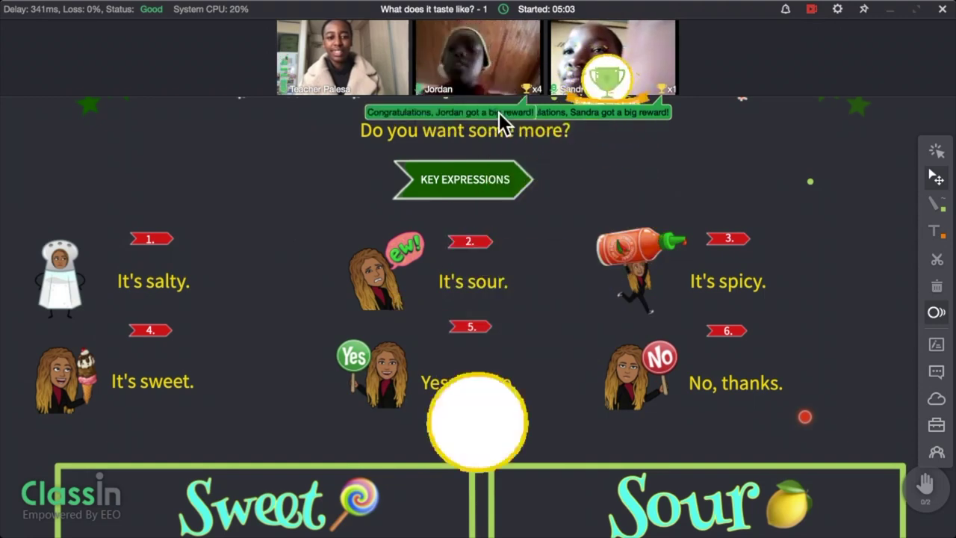
pyautogui.scroll(-10, 497, 252)
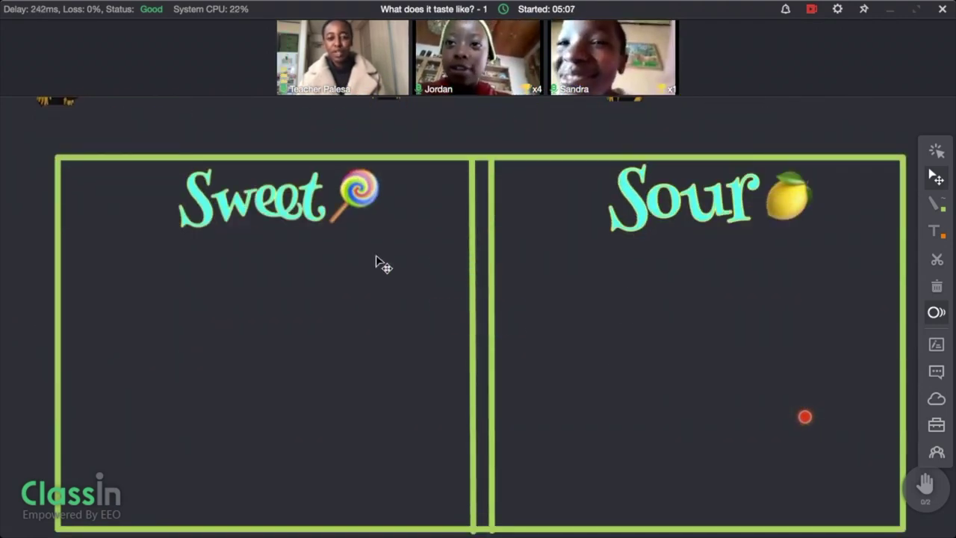
pyautogui.click(936, 424)
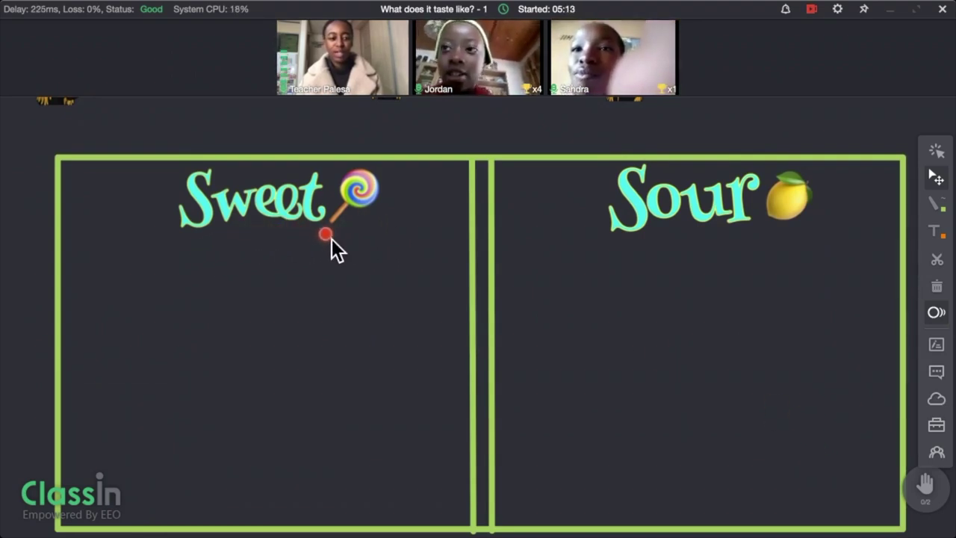
pyautogui.moveTo(927, 510)
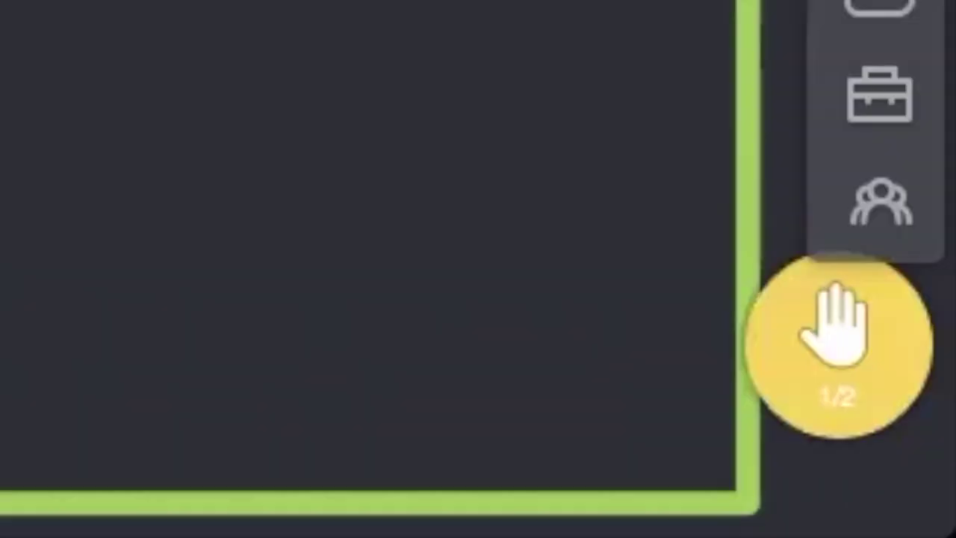
pyautogui.moveTo(927, 484)
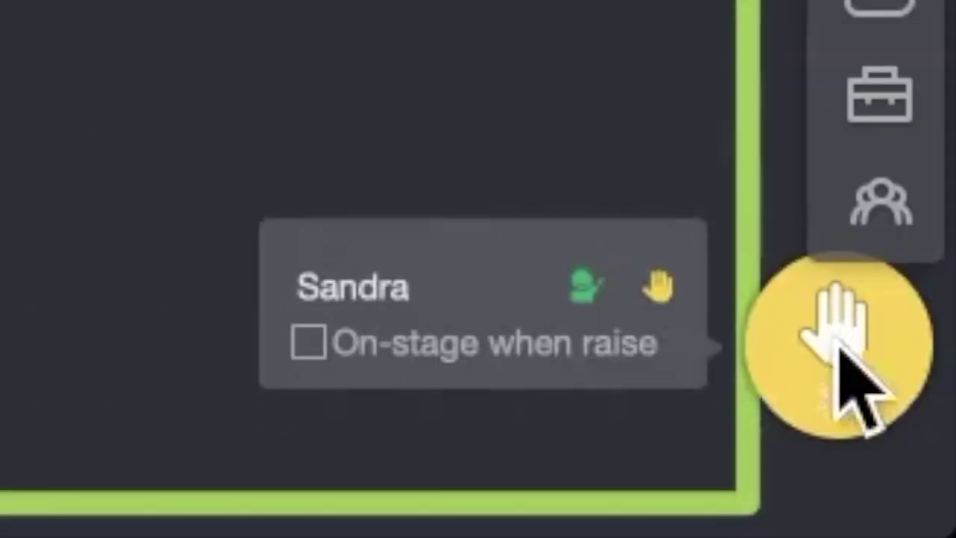
pyautogui.click(657, 288)
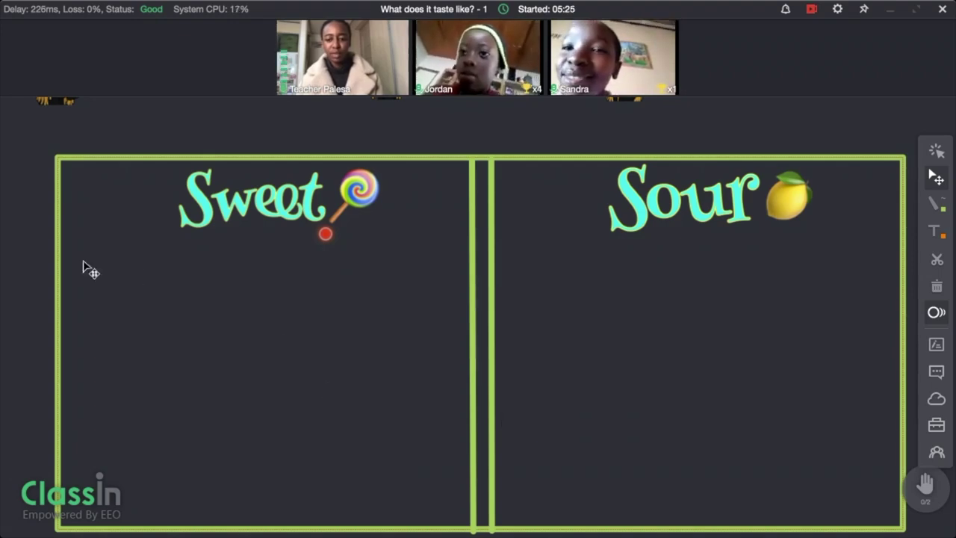
# Give both students drawing permission on the board to sort the food pictures.
pyautogui.scroll(-5, 41, 265)
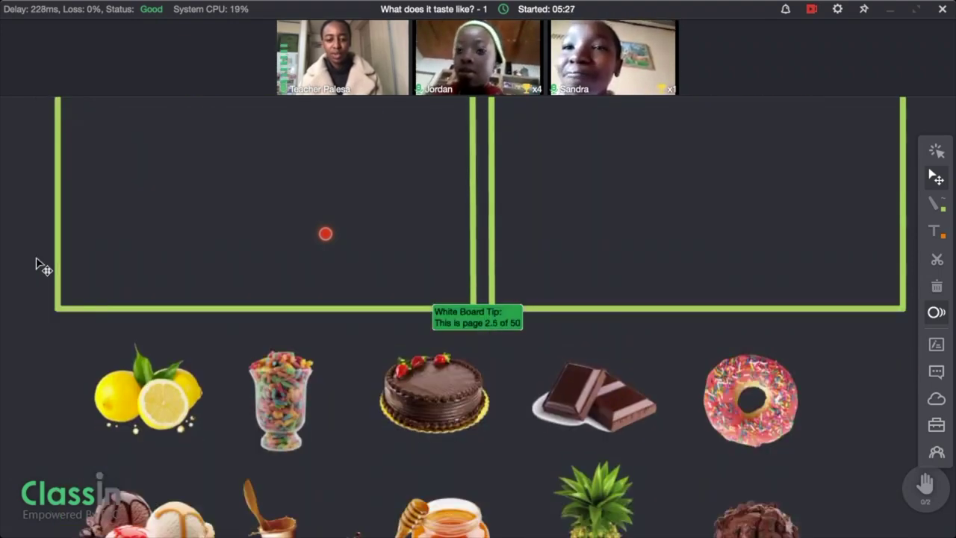
pyautogui.scroll(-1, 41, 265)
pyautogui.moveTo(603, 111)
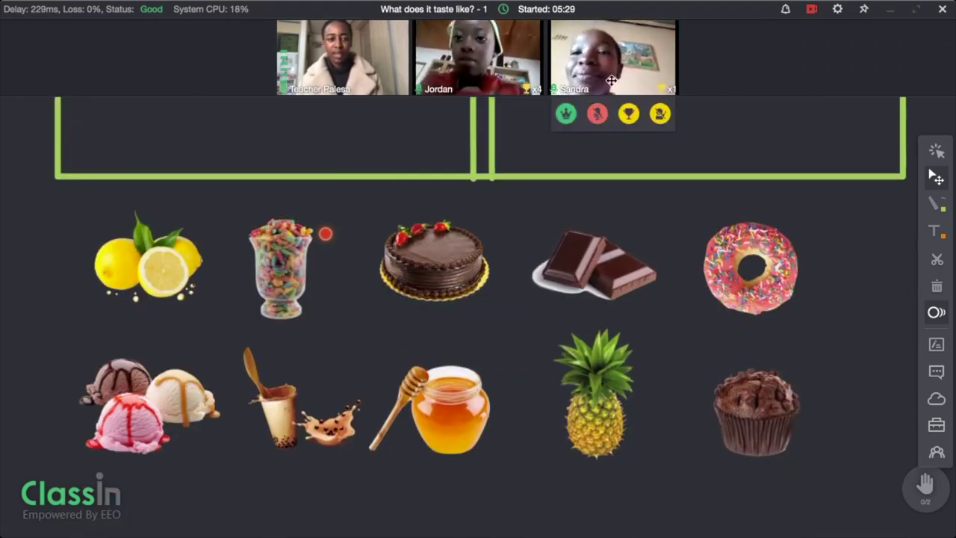
pyautogui.click(569, 115)
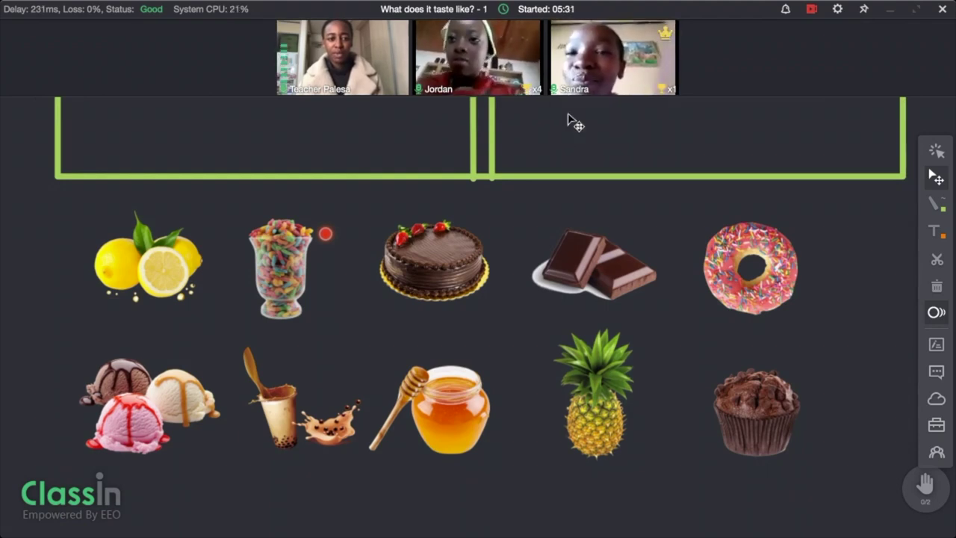
pyautogui.moveTo(461, 75)
pyautogui.click(431, 113)
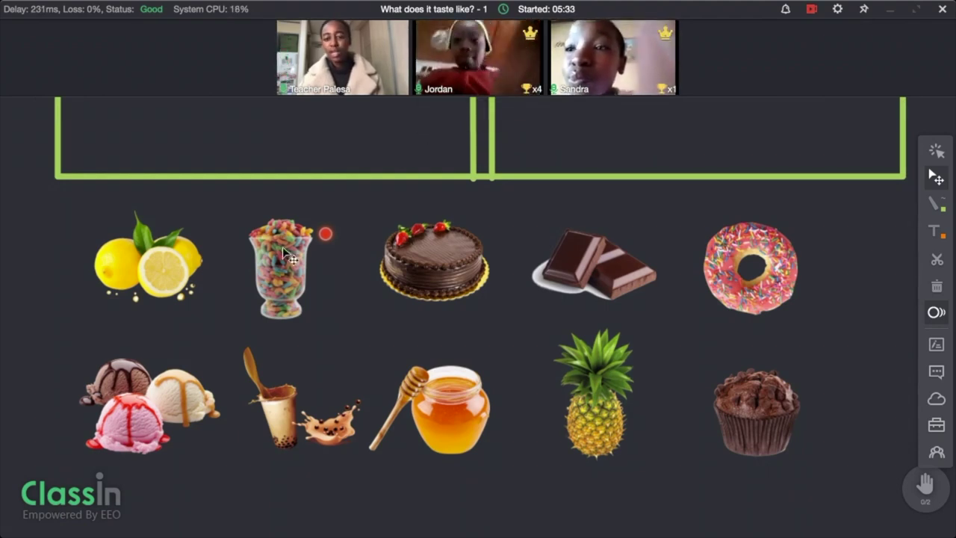
pyautogui.scroll(6, 150, 270)
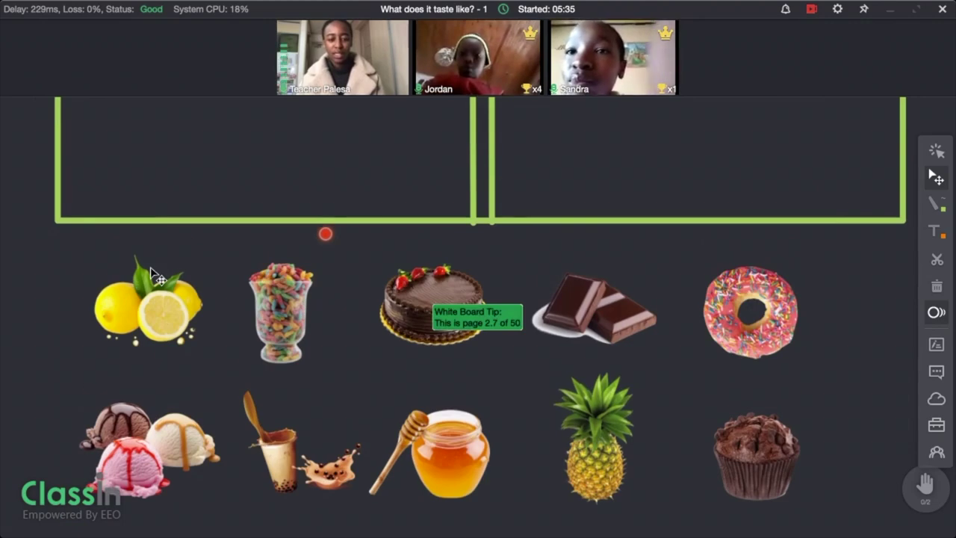
pyautogui.scroll(3, 151, 271)
pyautogui.scroll(-3, 151, 270)
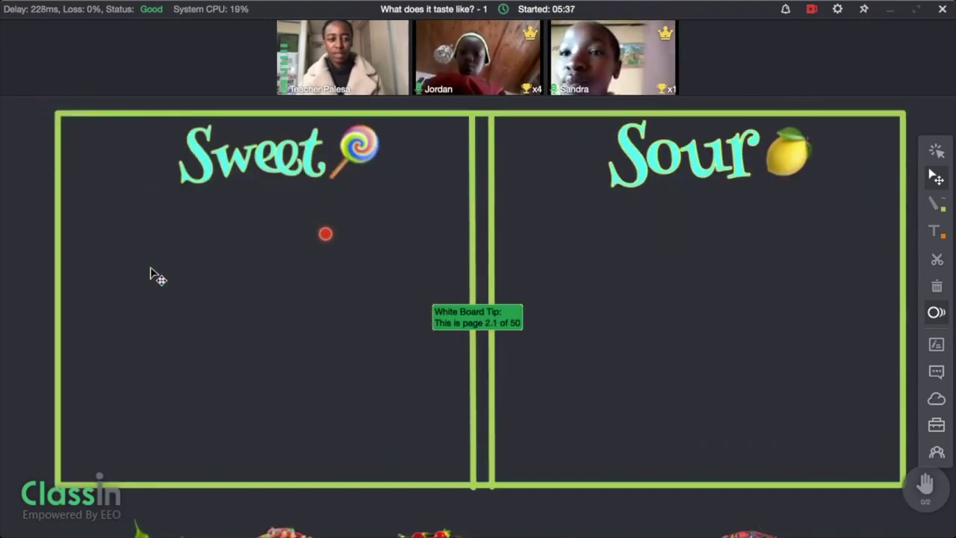
pyautogui.scroll(-7, 150, 270)
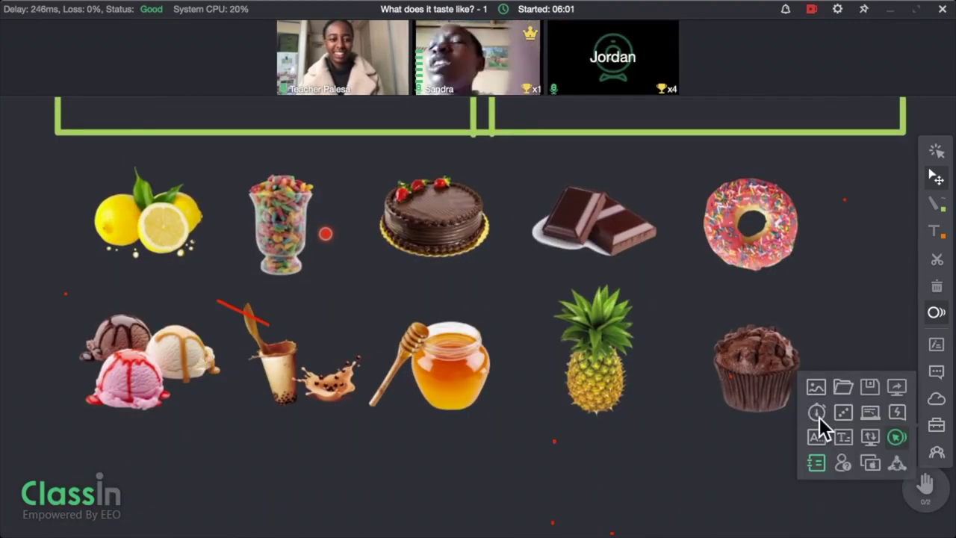
# Bring up the timer and the Happy Mistake music player, moving them to the board's lower left.
pyautogui.click(820, 424)
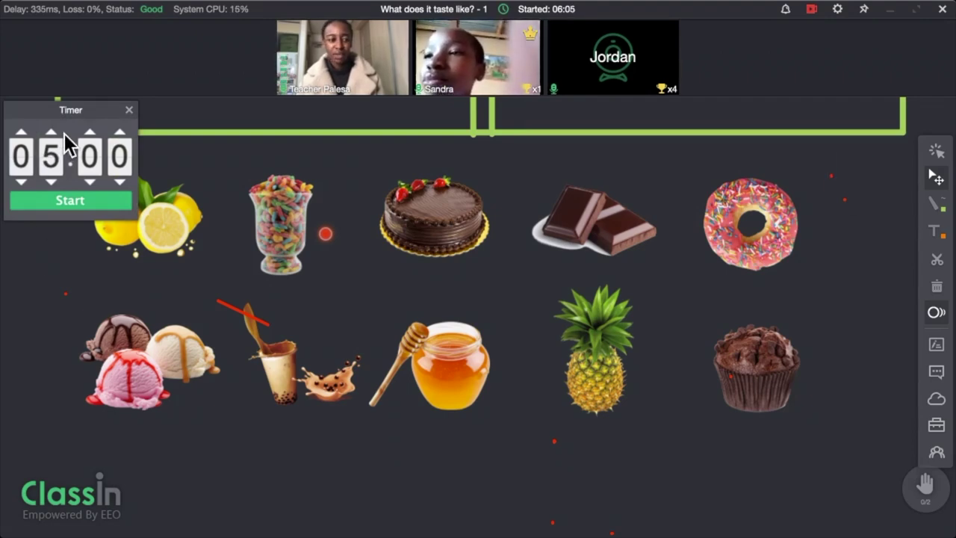
pyautogui.click(942, 260)
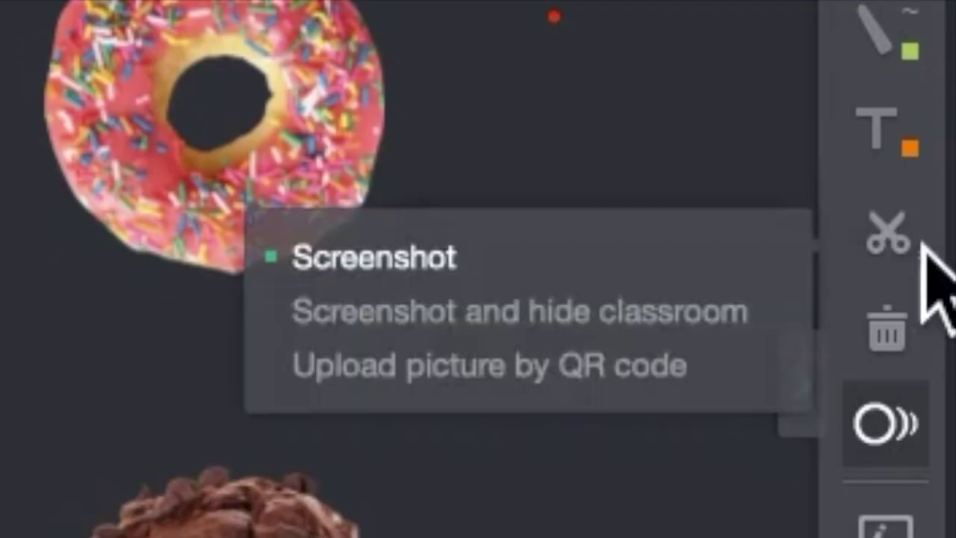
pyautogui.click(918, 234)
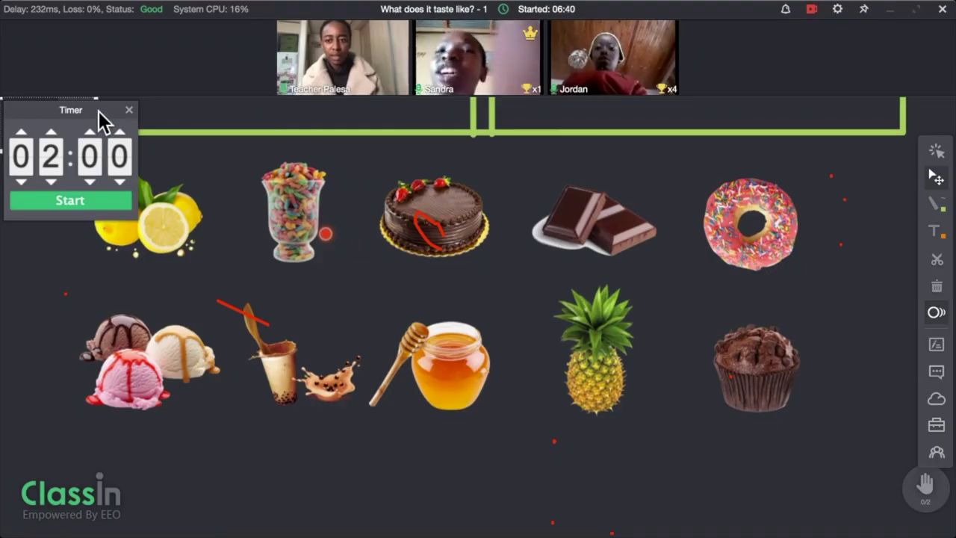
pyautogui.moveTo(99, 111); pyautogui.dragTo(96, 162)
pyautogui.moveTo(41, 140); pyautogui.dragTo(212, 190)
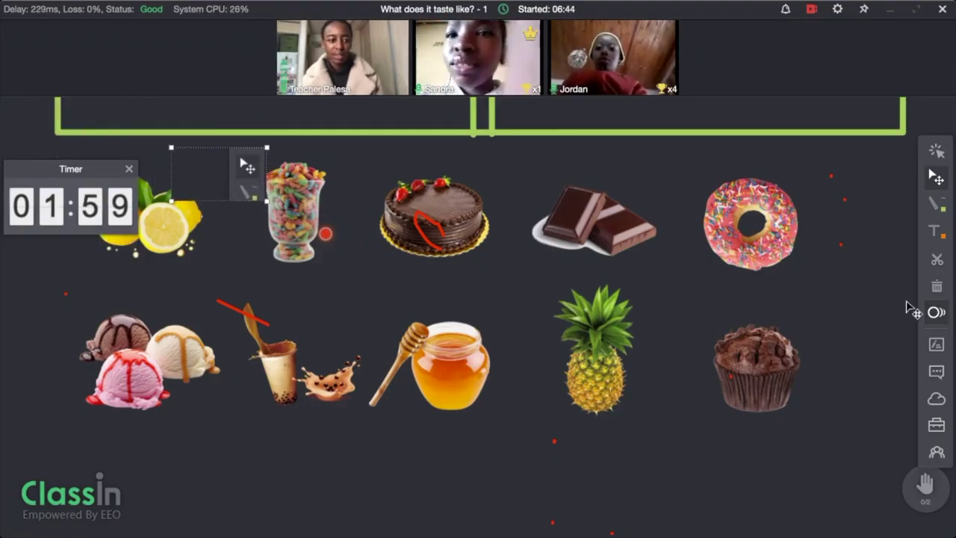
pyautogui.moveTo(128, 105); pyautogui.dragTo(128, 359)
pyautogui.moveTo(495, 63)
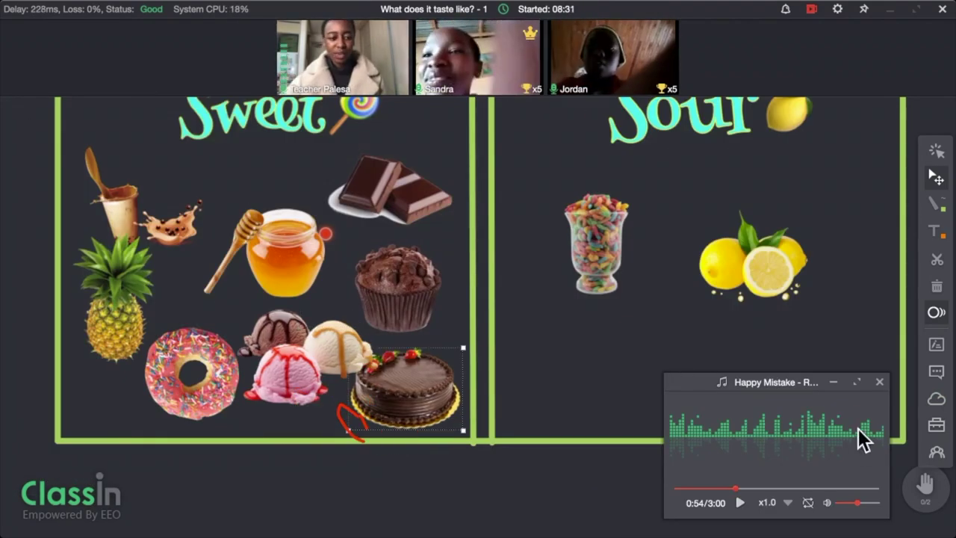
# Start a countdown timer for the Salty/Spicy sorting round and resume the background music.
pyautogui.scroll(-10, 503, 479)
pyautogui.click(937, 425)
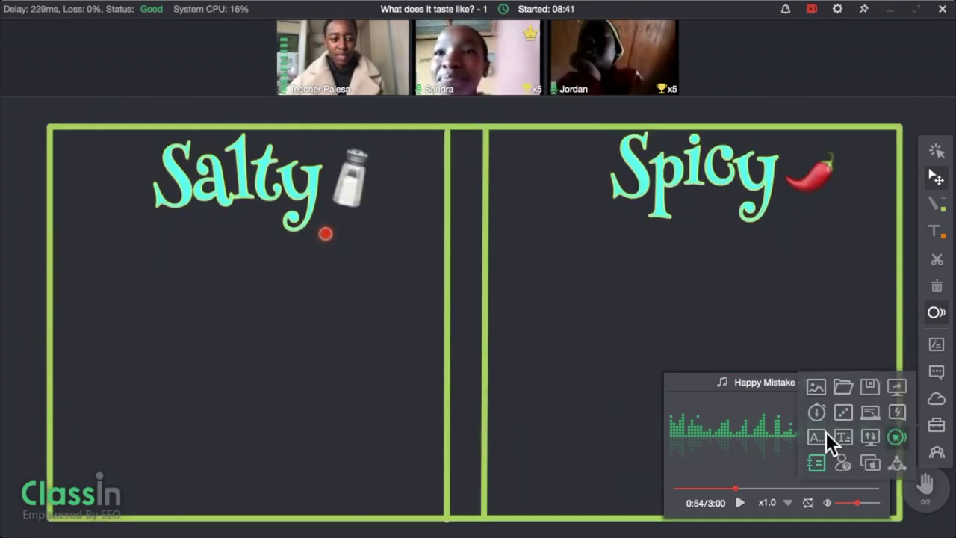
pyautogui.click(821, 414)
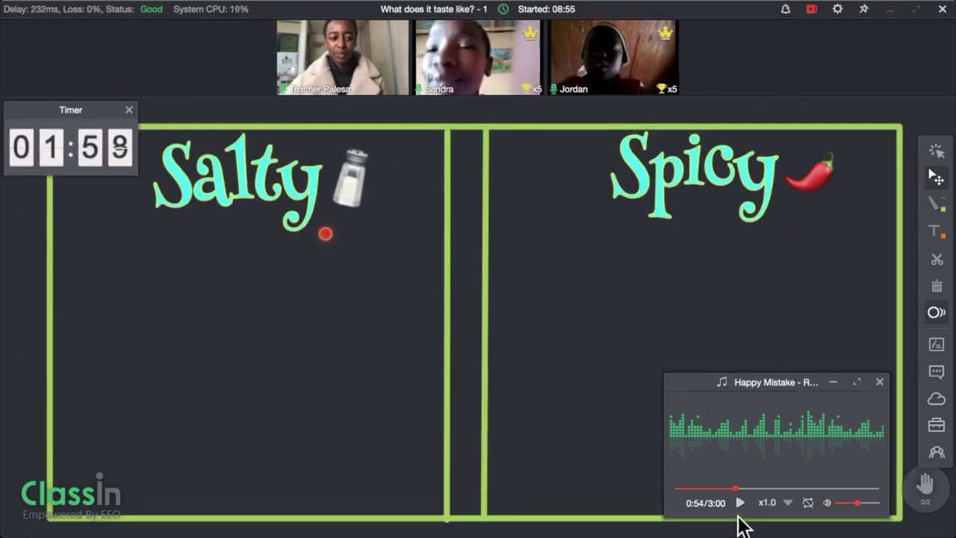
pyautogui.click(740, 503)
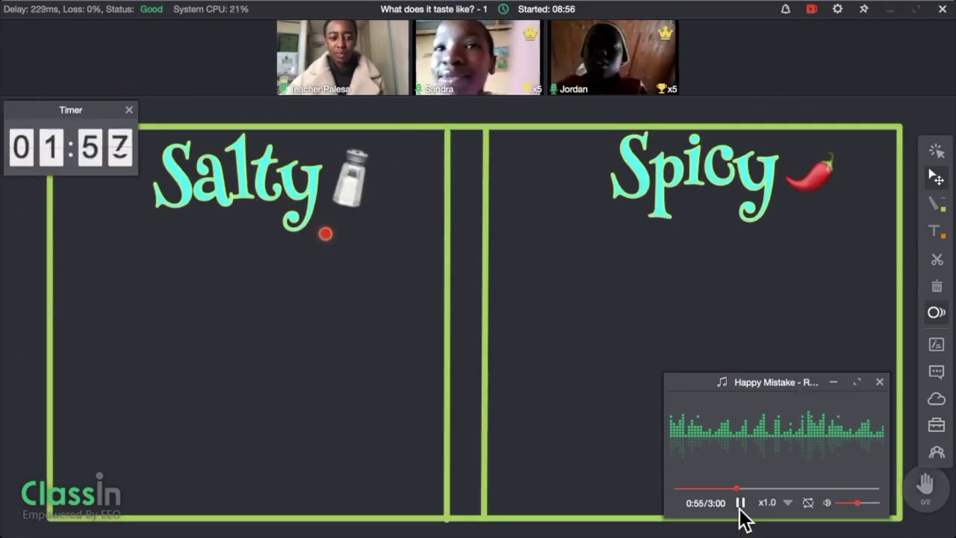
pyautogui.scroll(-5, 546, 469)
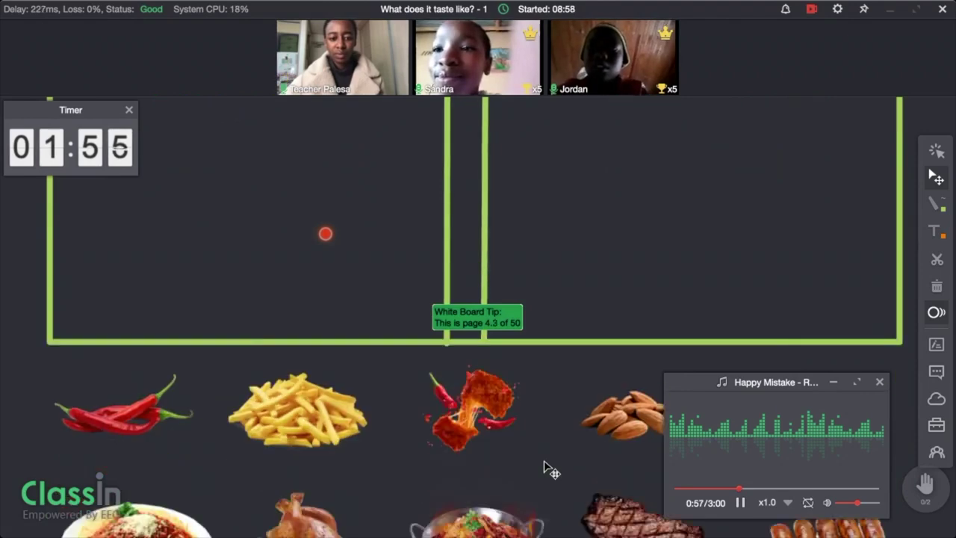
pyautogui.scroll(-4, 546, 469)
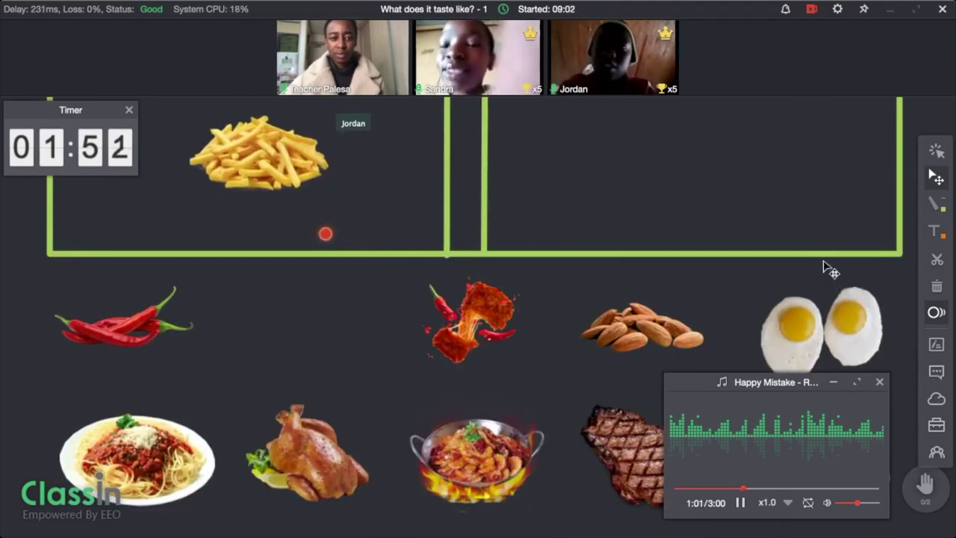
# Give both students repeated trophy rewards, then move the almonds image near the chilies.
pyautogui.click(638, 112)
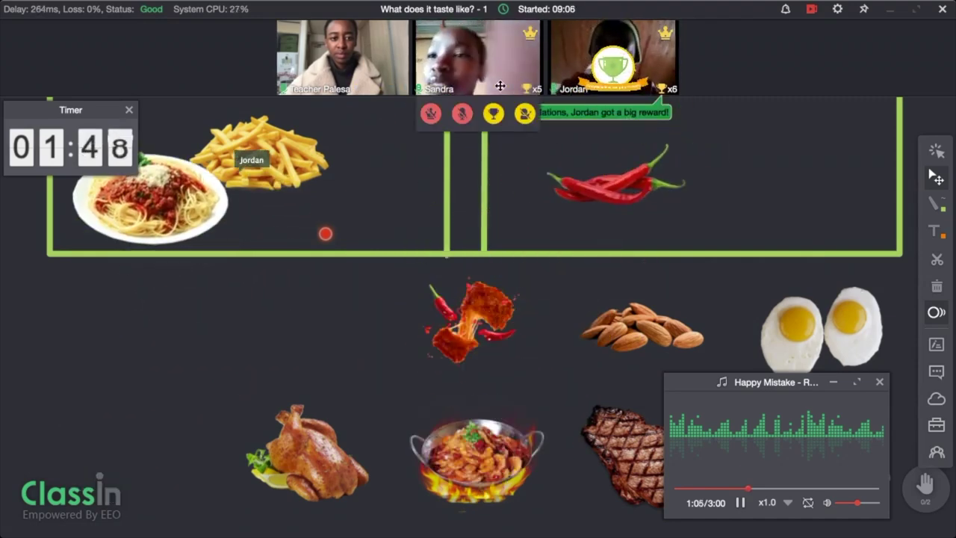
pyautogui.click(498, 113)
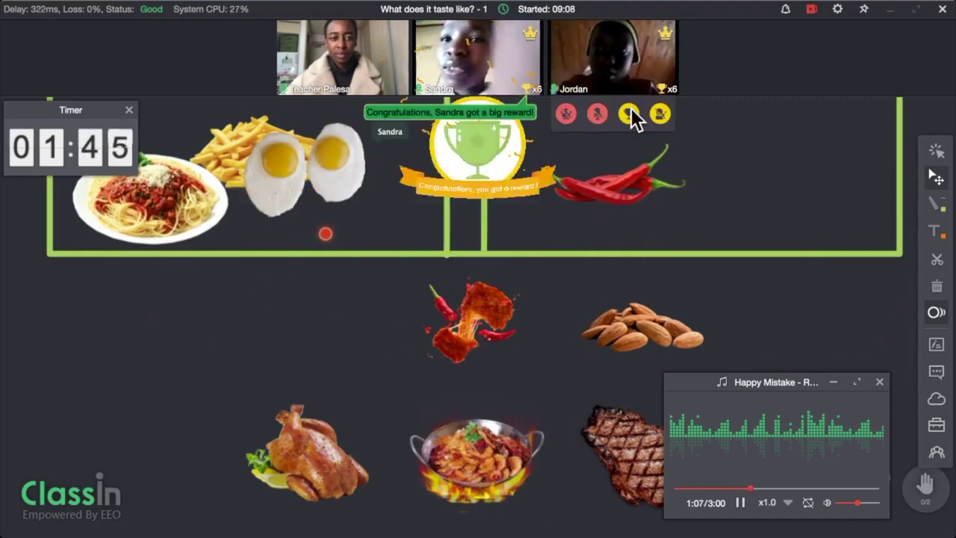
pyautogui.click(631, 114)
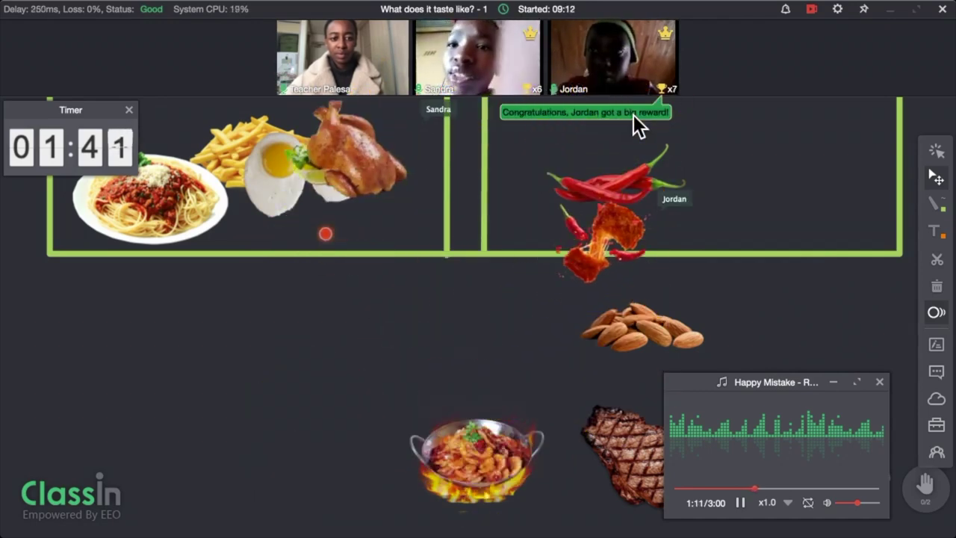
pyautogui.click(502, 116)
pyautogui.moveTo(596, 66)
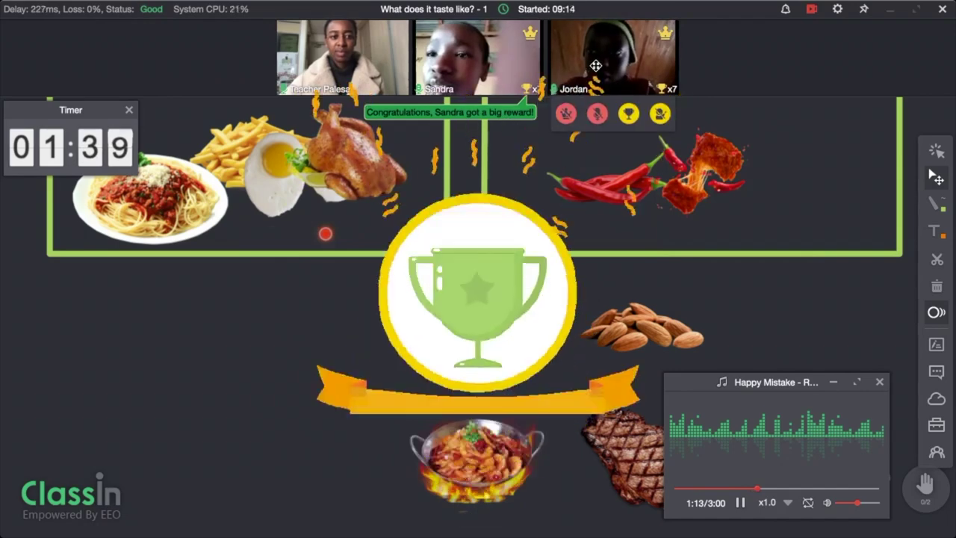
pyautogui.click(630, 113)
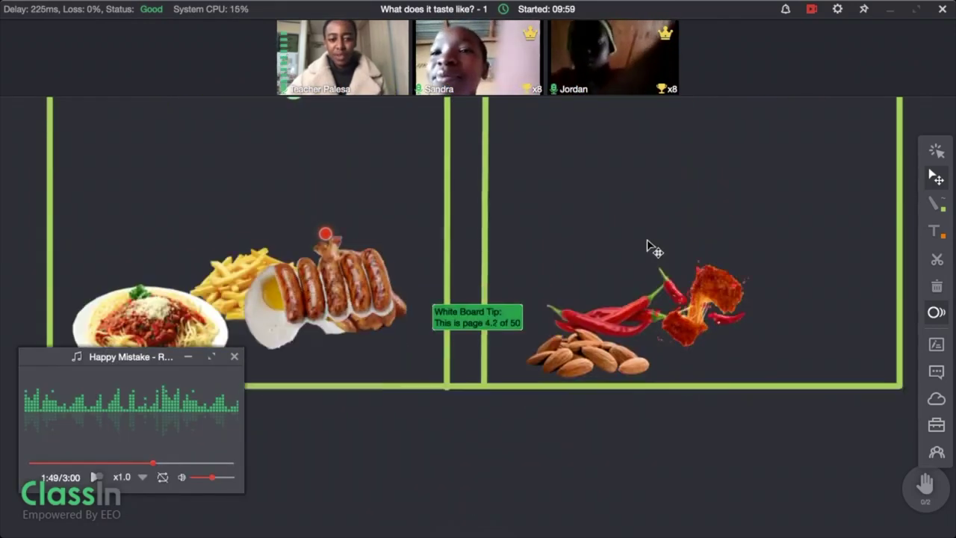
pyautogui.click(608, 265)
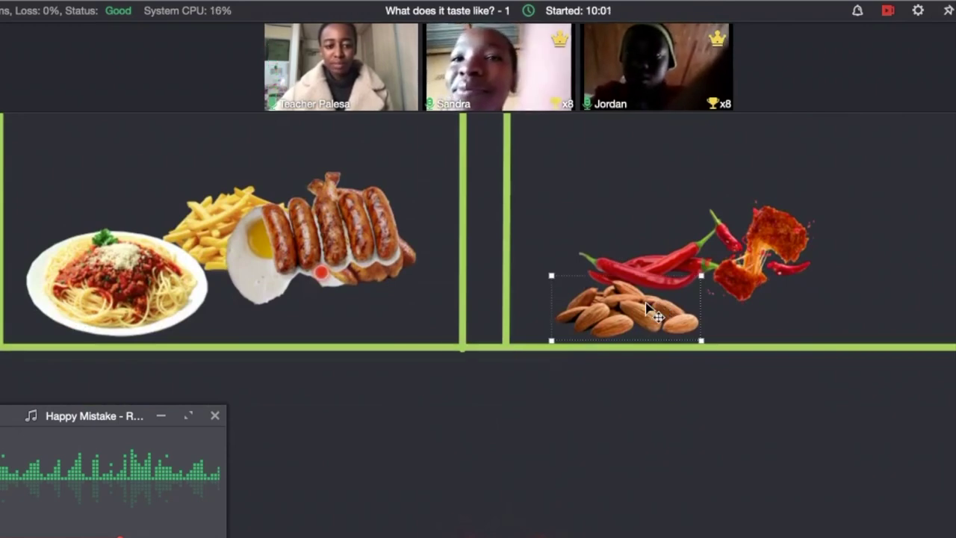
pyautogui.moveTo(648, 310); pyautogui.dragTo(62, 126)
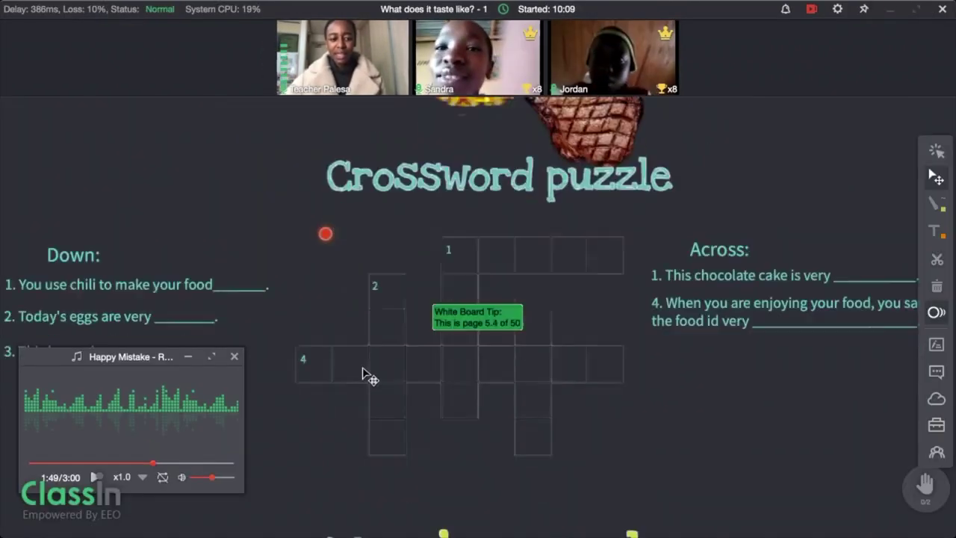
# Run a Responder buzz-in round for the crossword, then restart it for a new round.
pyautogui.scroll(-2, 366, 375)
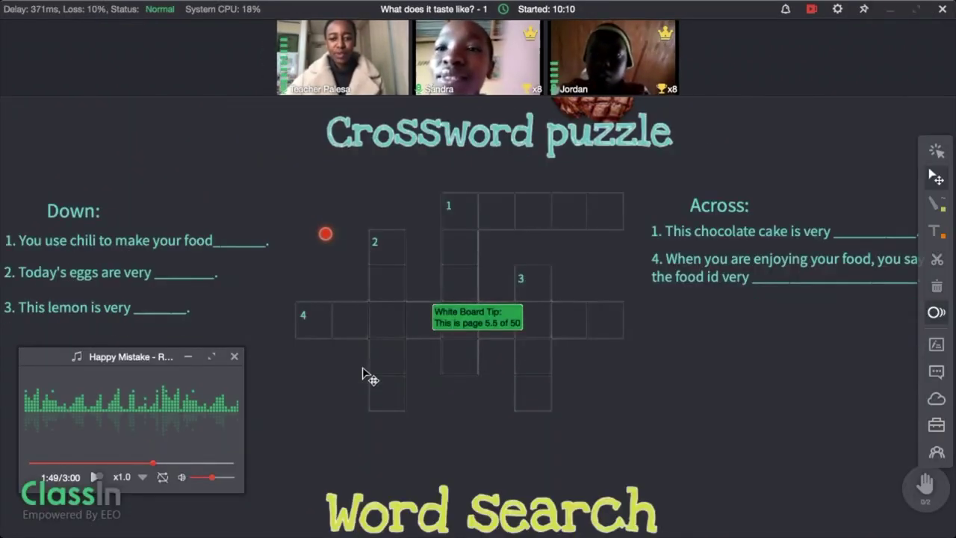
pyautogui.click(936, 425)
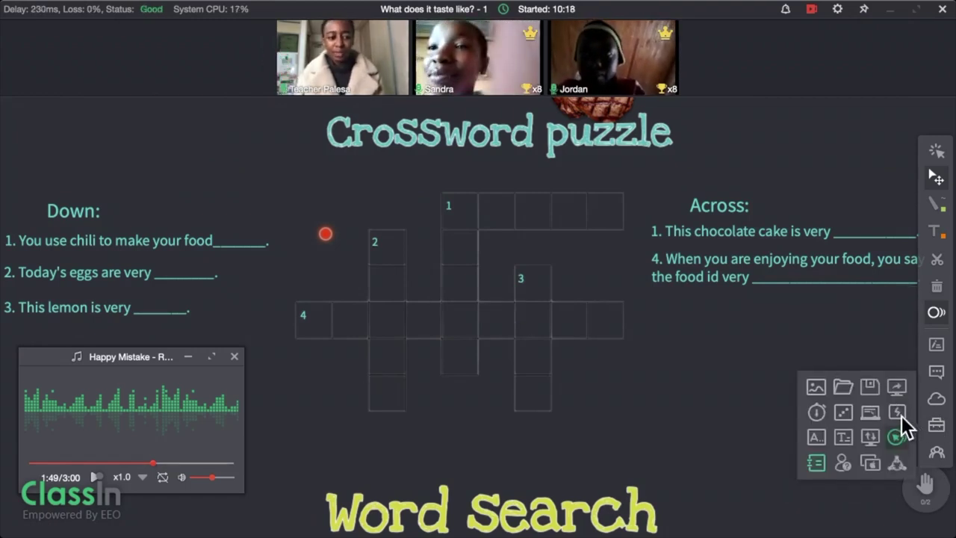
pyautogui.click(899, 413)
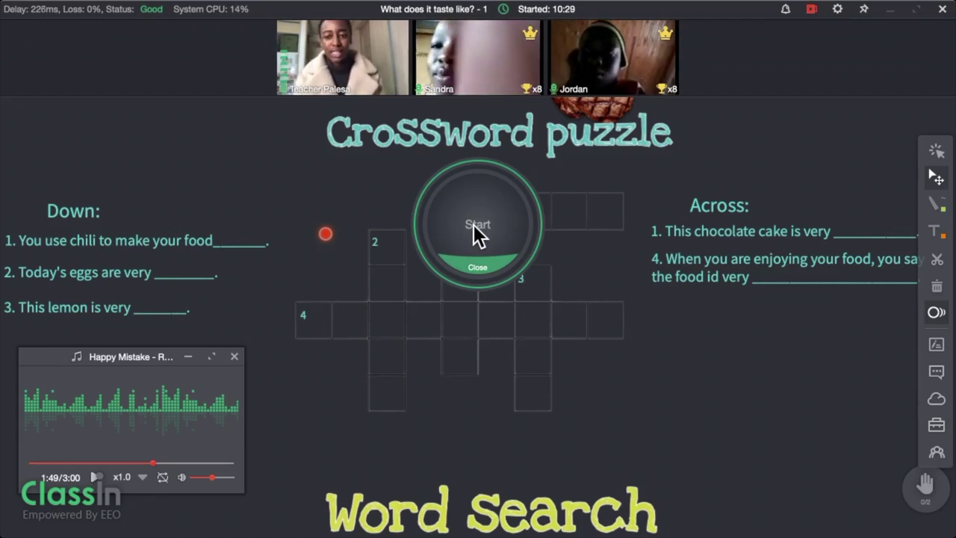
pyautogui.click(473, 224)
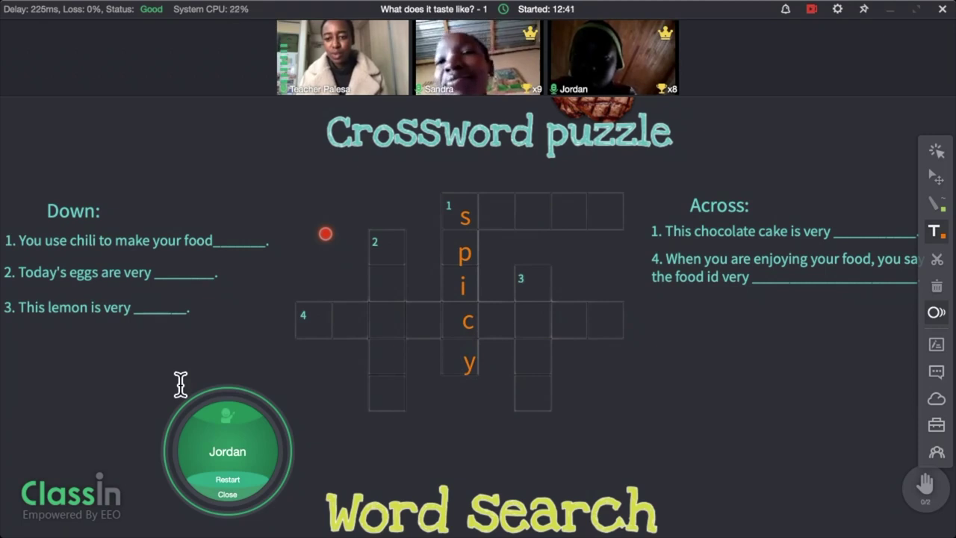
pyautogui.click(233, 478)
pyautogui.click(232, 443)
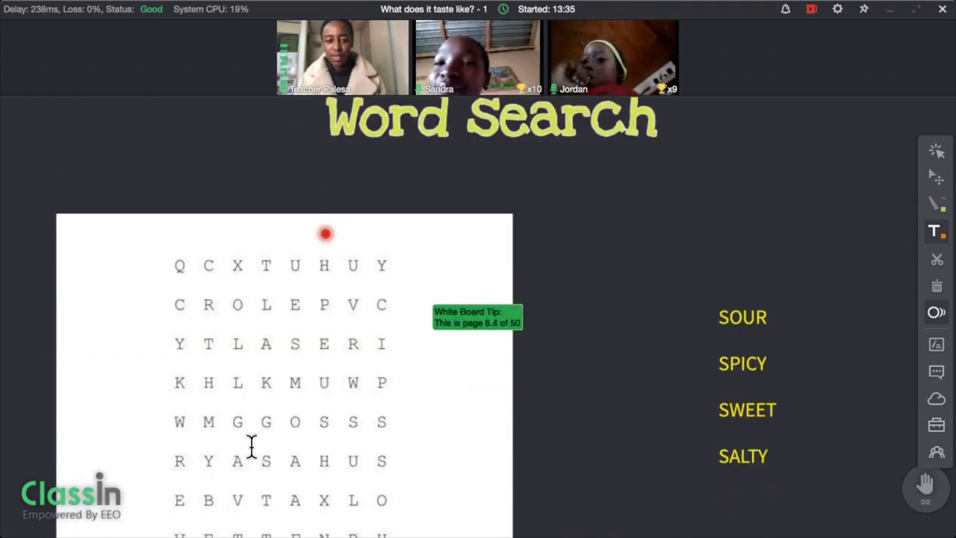
# Enlarge both student videos onto the board and back, then give each a word-search trophy.
pyautogui.scroll(-2, 250, 446)
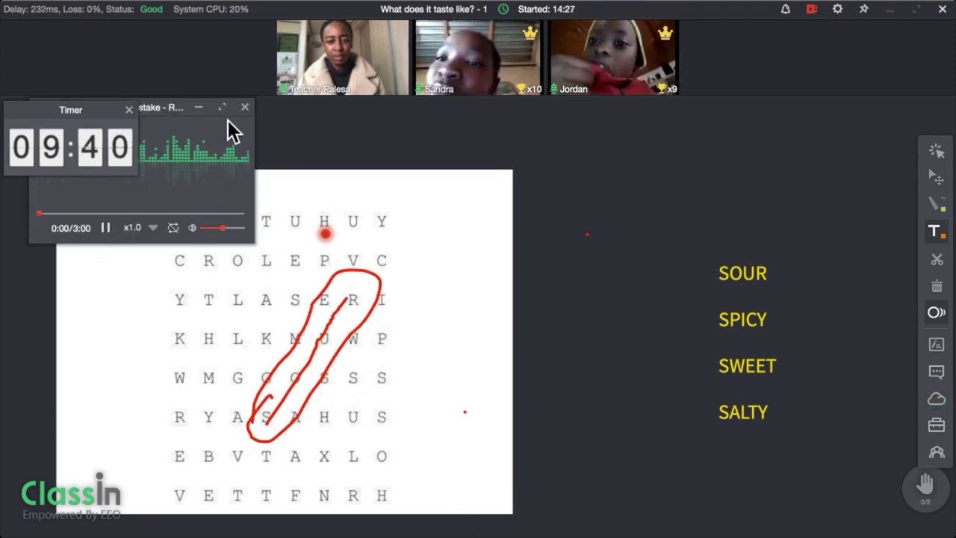
pyautogui.moveTo(612, 60)
pyautogui.mouseDown()
pyautogui.moveTo(646, 217)
pyautogui.moveTo(731, 234)
pyautogui.moveTo(847, 220)
pyautogui.mouseUp()
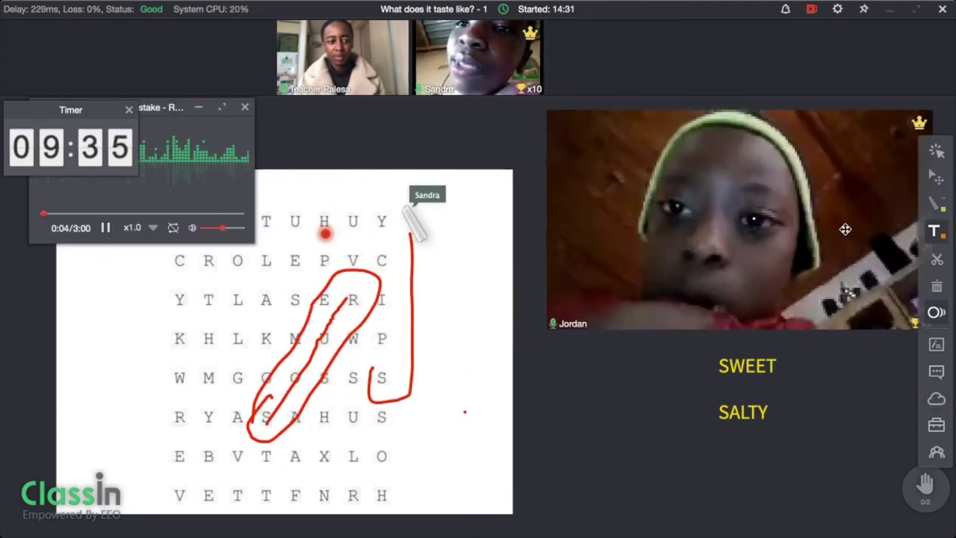
pyautogui.moveTo(478, 56); pyautogui.dragTo(586, 60)
pyautogui.moveTo(650, 220); pyautogui.dragTo(647, 69)
pyautogui.moveTo(527, 81)
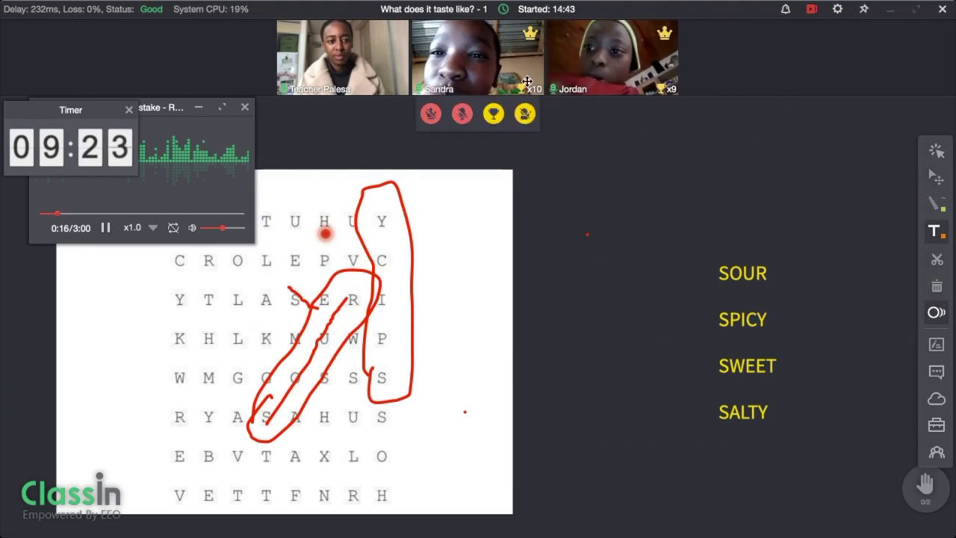
pyautogui.click(500, 113)
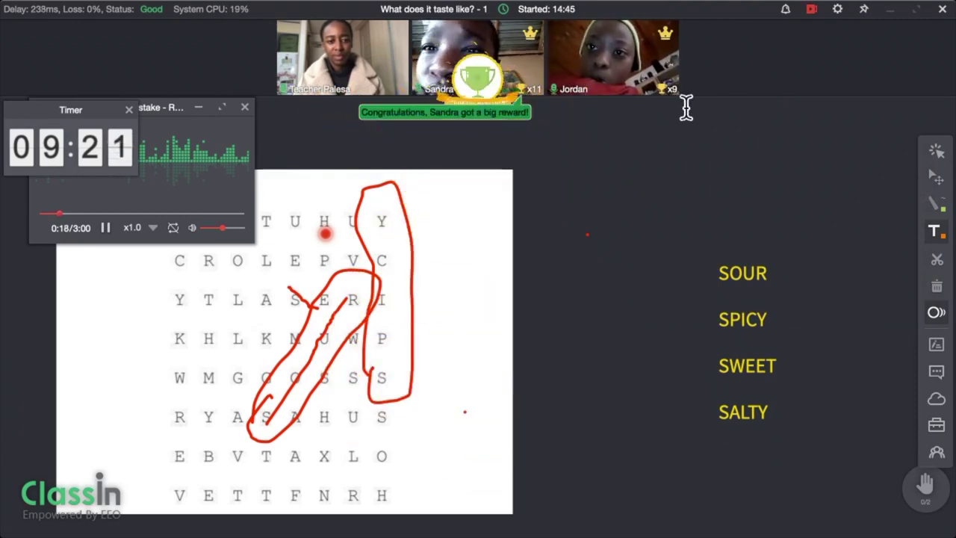
pyautogui.moveTo(657, 118)
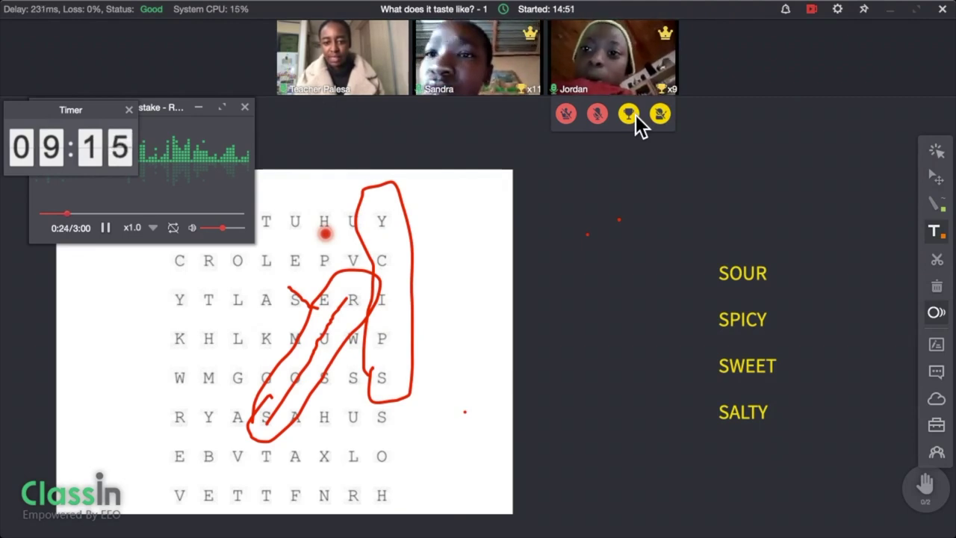
pyautogui.click(634, 116)
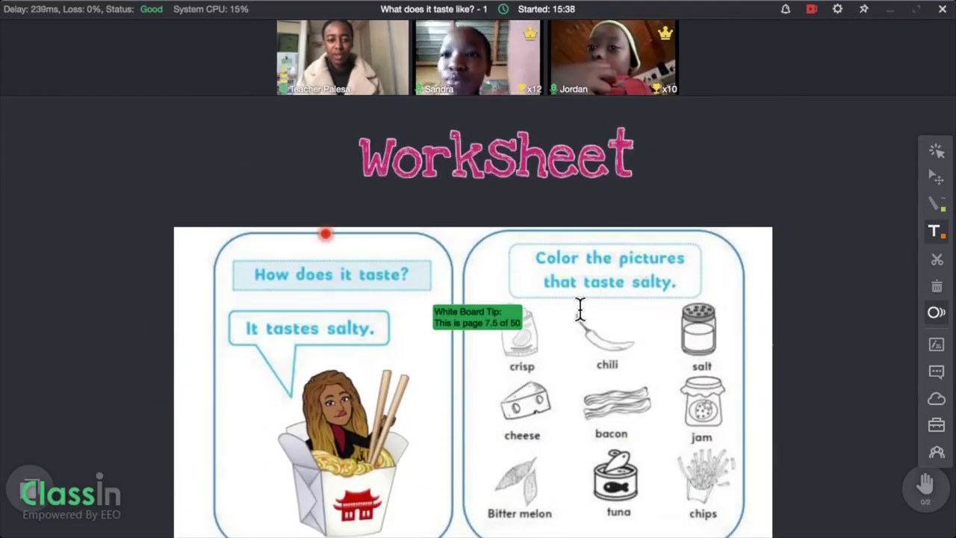
pyautogui.scroll(-1, 580, 309)
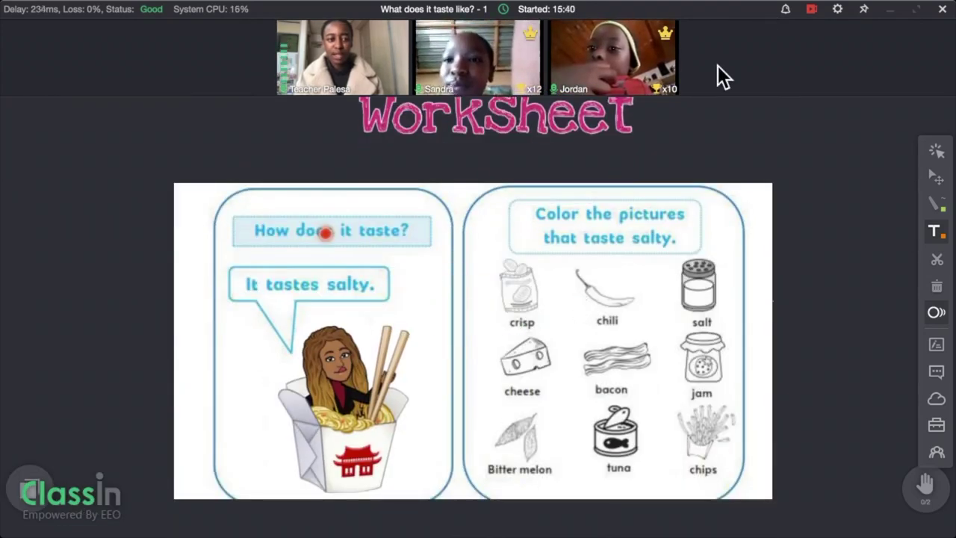
# Revoke a student's drawing permission and start a ten-second countdown for the worksheet.
pyautogui.moveTo(558, 123)
pyautogui.moveTo(454, 99)
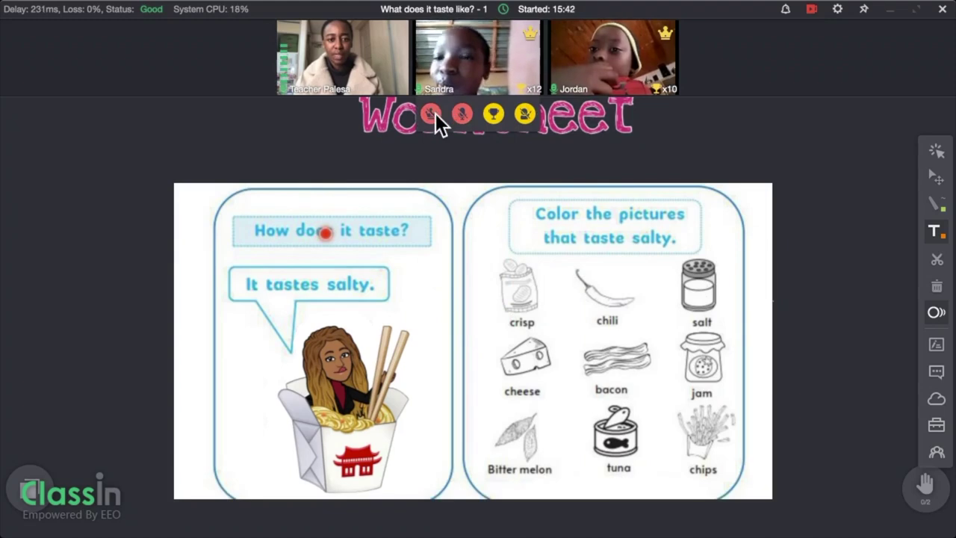
pyautogui.click(436, 113)
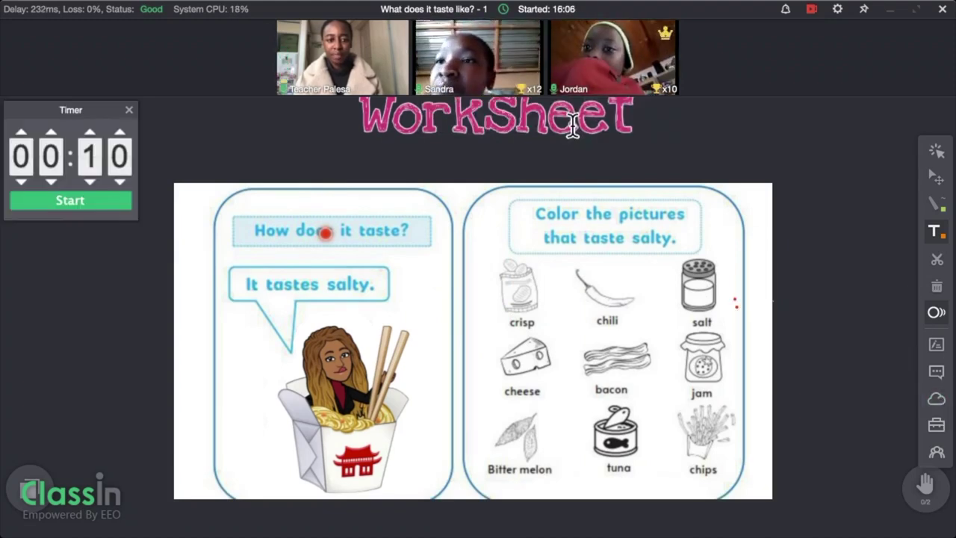
pyautogui.click(70, 199)
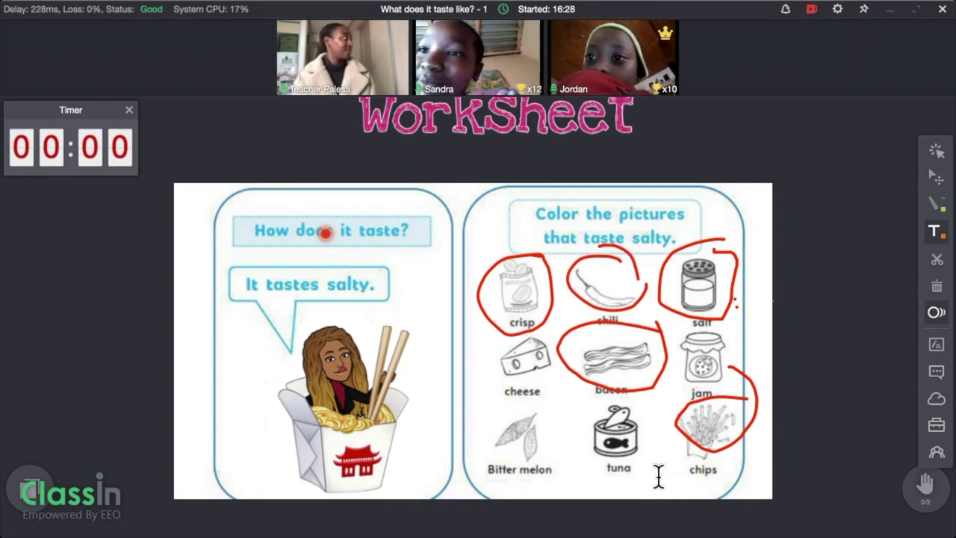
# Delete the circles drawn around the chili and the cheese.
pyautogui.click(597, 312)
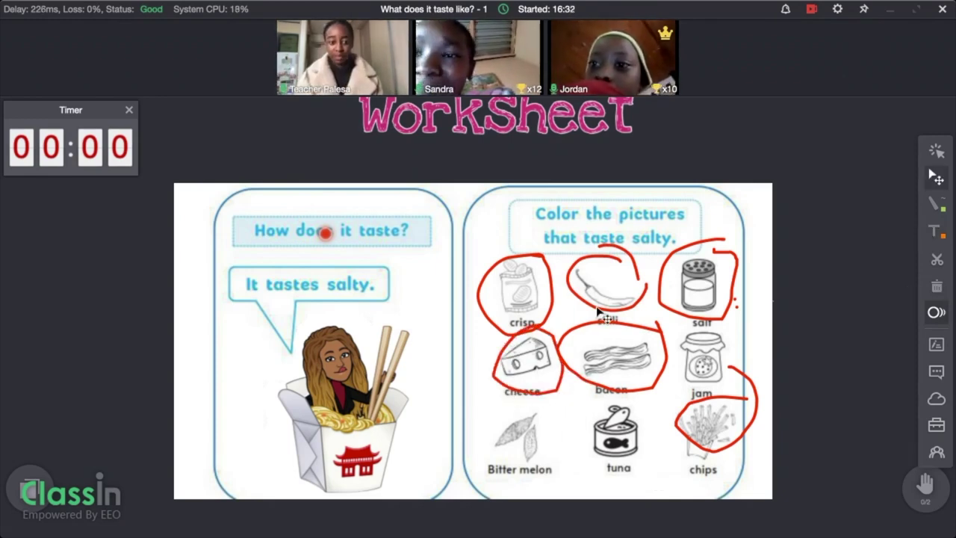
pyautogui.click(936, 286)
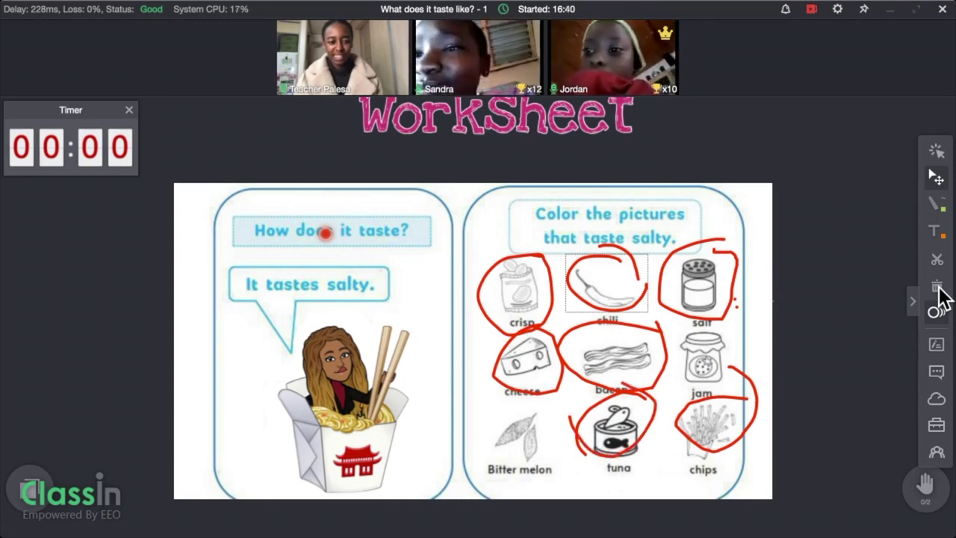
pyautogui.click(526, 356)
pyautogui.press('Delete')
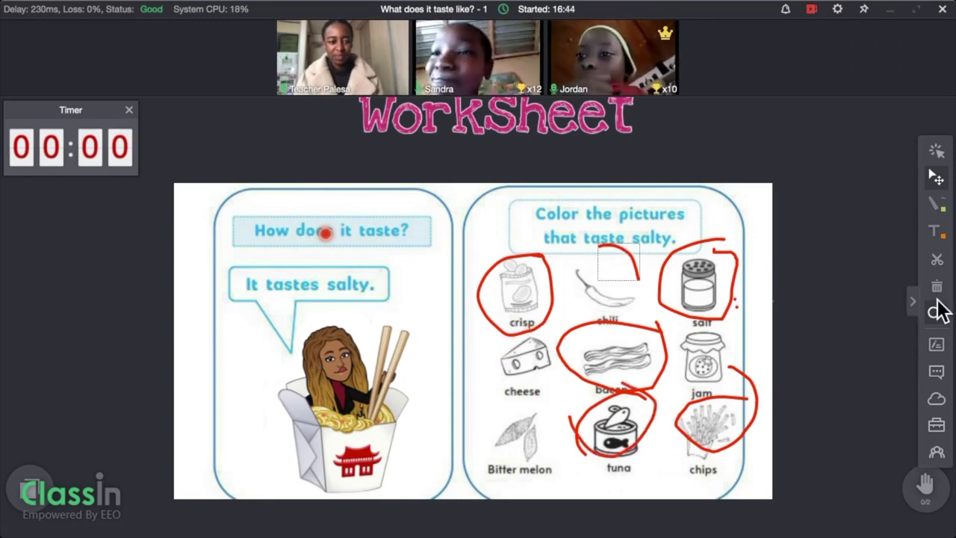
# Award trophies for the salty and spicy pages, restarting the countdown, then close the timer.
pyautogui.click(628, 113)
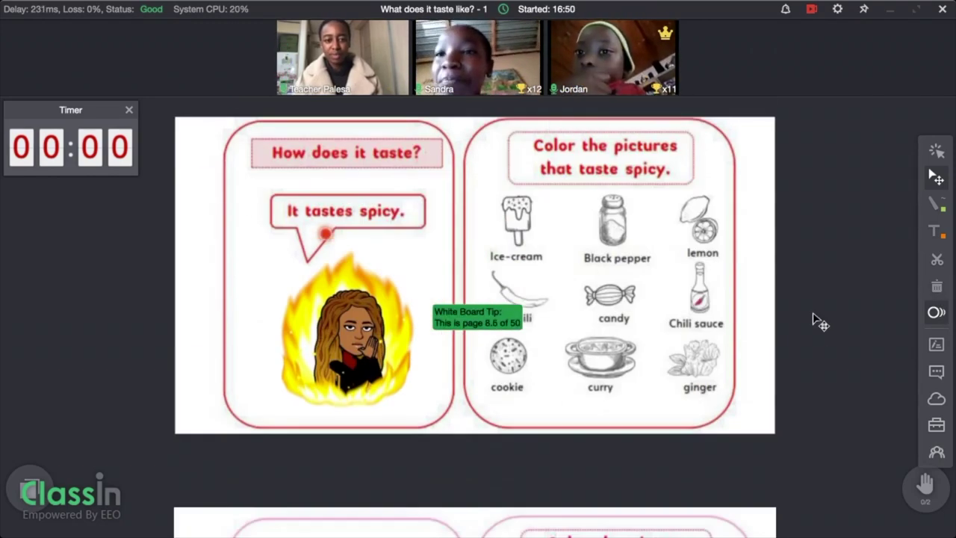
pyautogui.moveTo(431, 112)
pyautogui.click(112, 202)
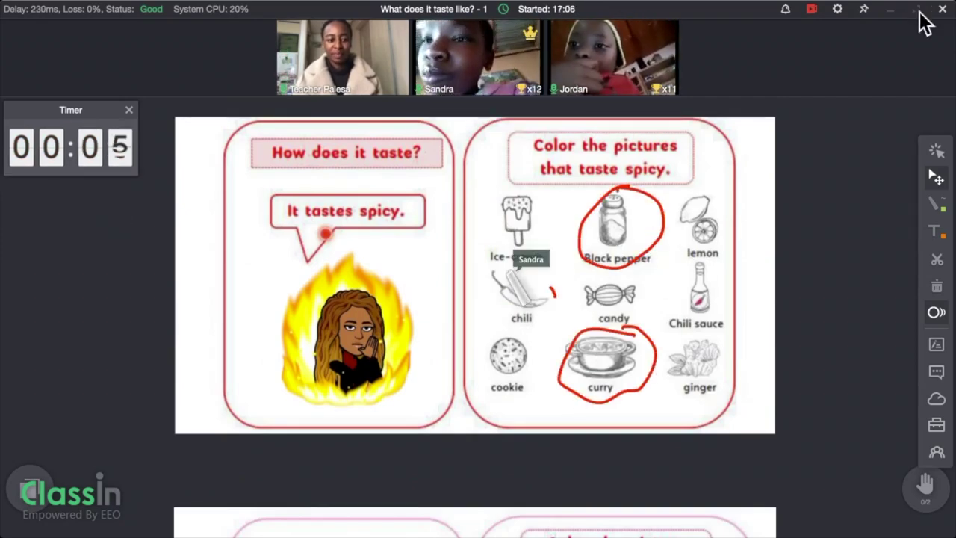
pyautogui.click(503, 113)
pyautogui.click(128, 110)
# Run fresh countdowns for the sweet and sour pages, rewarding a student with a trophy after each.
pyautogui.scroll(-5, 127, 119)
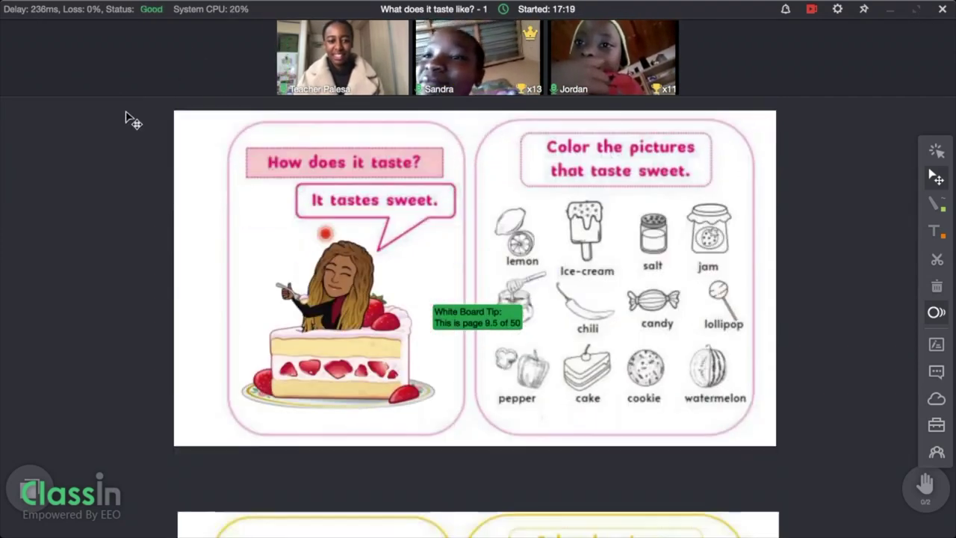
pyautogui.click(937, 425)
pyautogui.click(817, 411)
pyautogui.click(107, 209)
pyautogui.moveTo(539, 104)
pyautogui.click(627, 113)
pyautogui.scroll(-5, 823, 441)
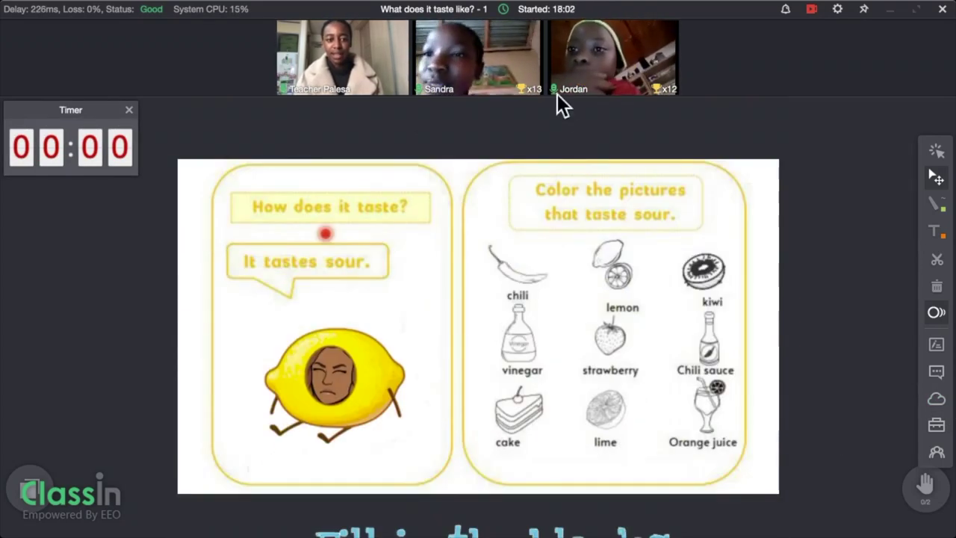
pyautogui.click(107, 164)
pyautogui.click(71, 200)
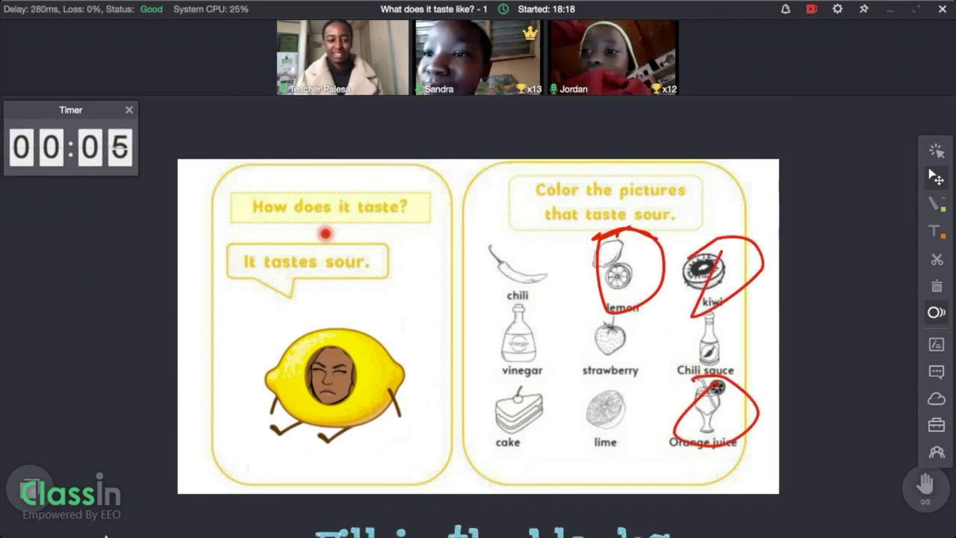
pyautogui.click(495, 112)
pyautogui.scroll(-5, 762, 335)
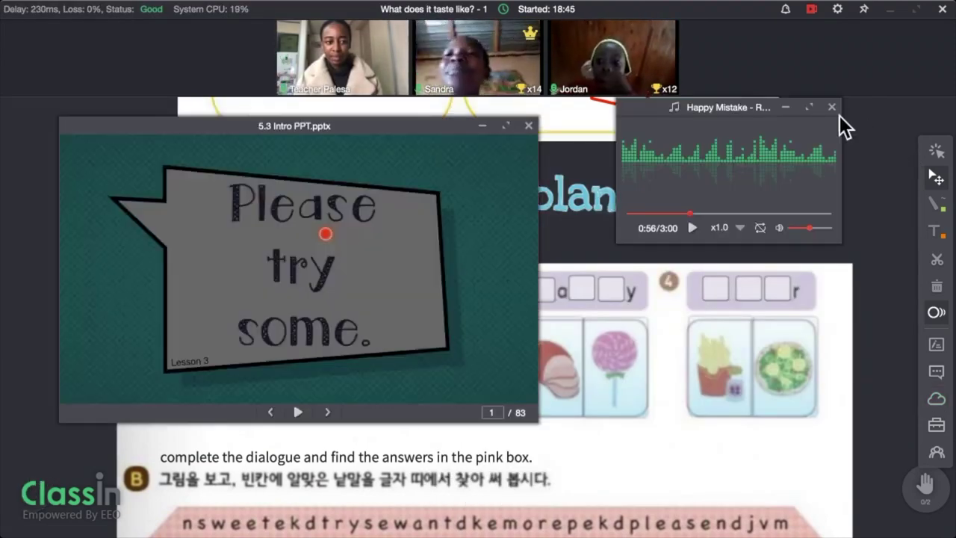
# Close the music player, maximize the 5.3 Intro slides, and advance them past the sour word card.
pyautogui.click(832, 108)
pyautogui.click(505, 125)
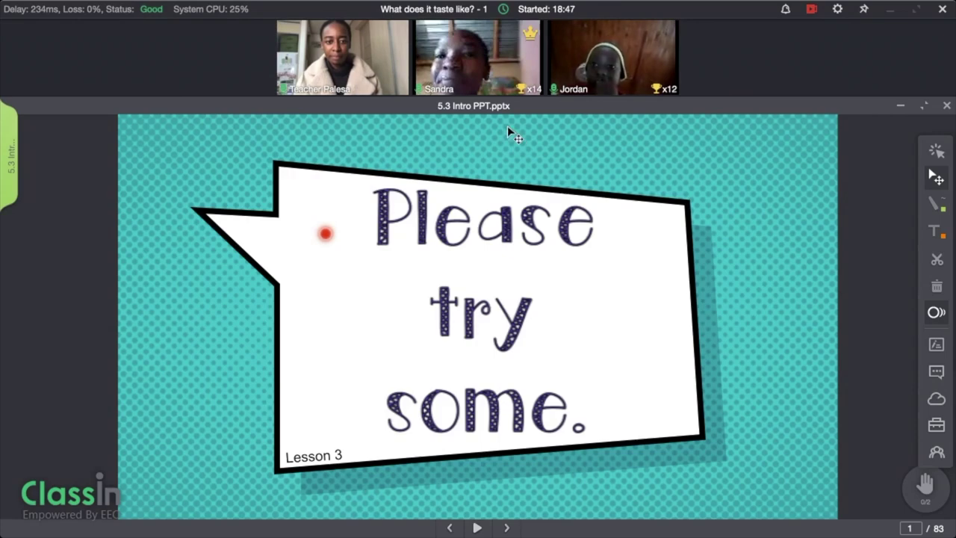
pyautogui.click(510, 528)
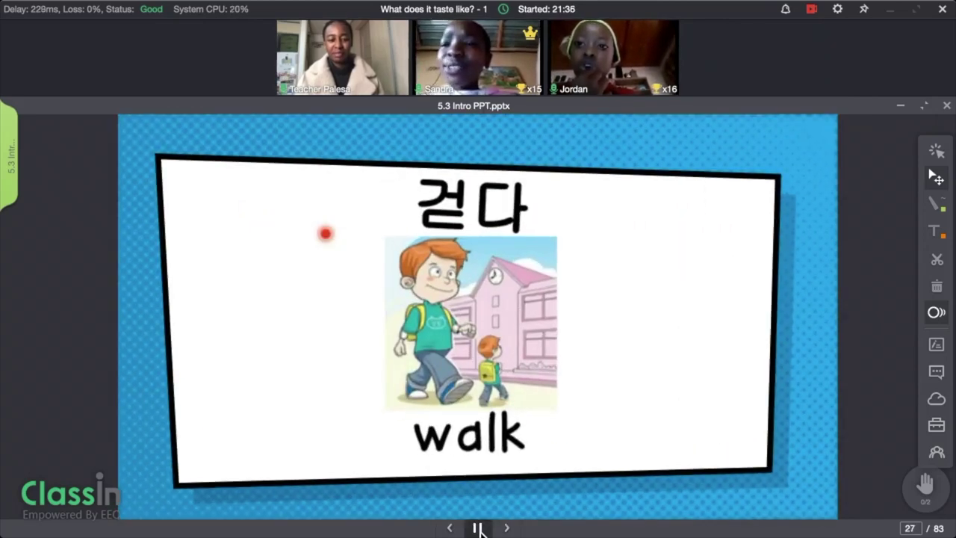
pyautogui.click(477, 528)
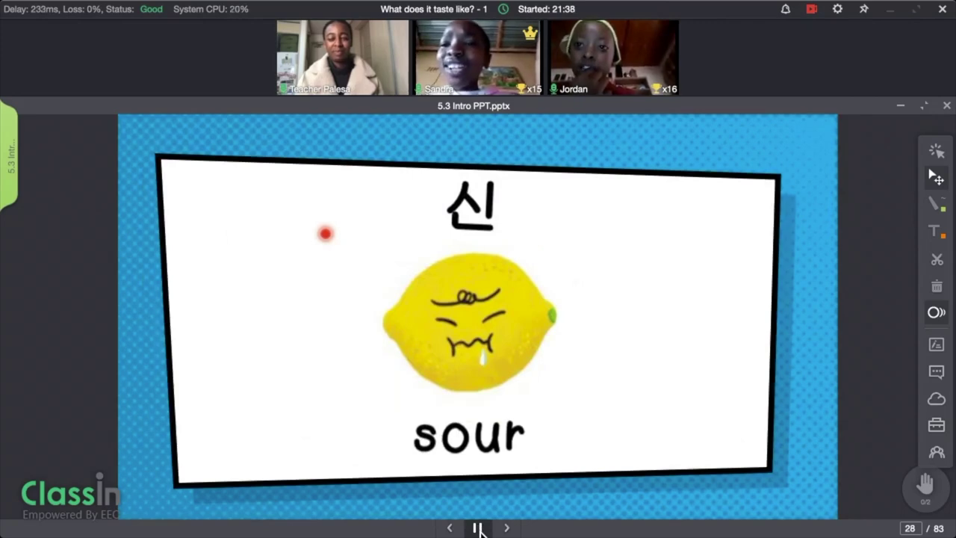
pyautogui.click(478, 528)
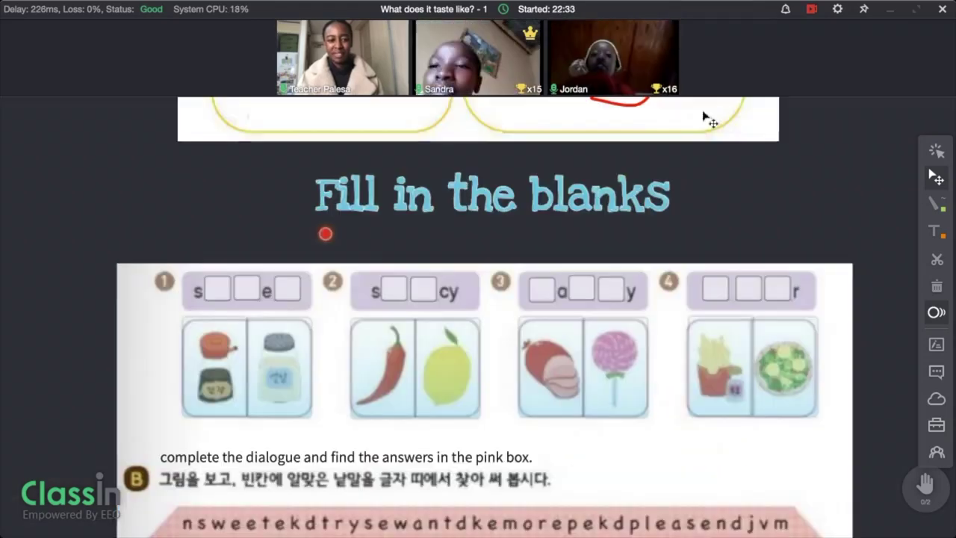
# Give both students a trophy and scroll down the worksheet.
pyautogui.moveTo(528, 116)
pyautogui.click(494, 114)
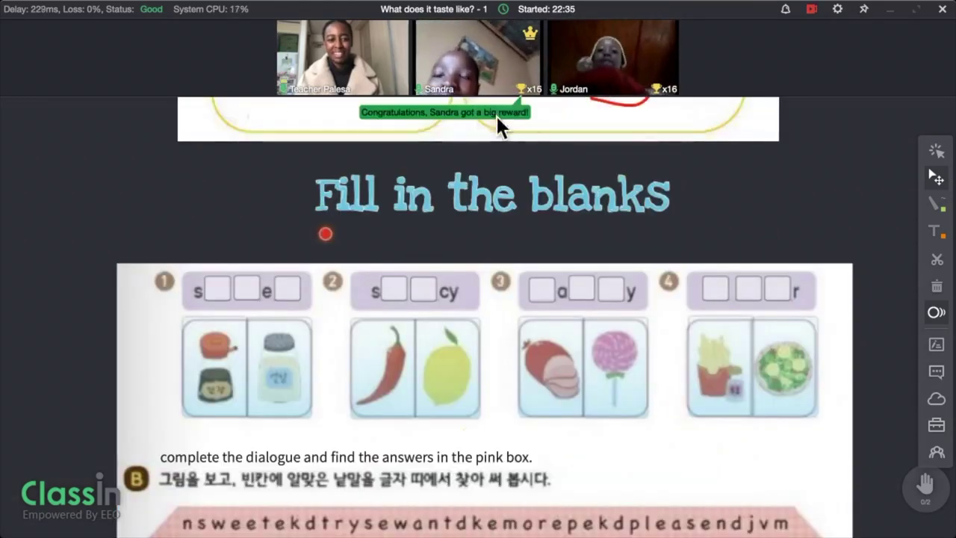
pyautogui.click(632, 117)
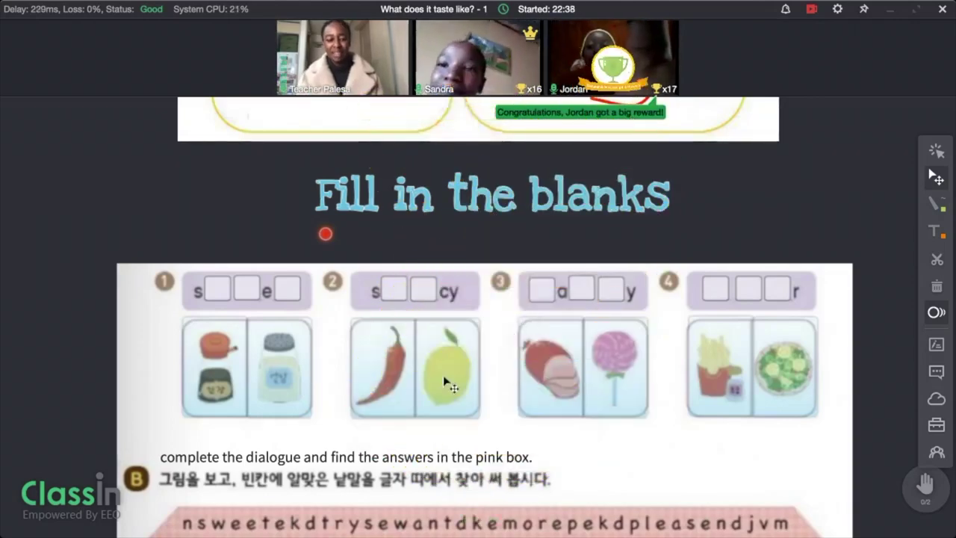
pyautogui.scroll(-3, 443, 375)
pyautogui.scroll(-2, 443, 378)
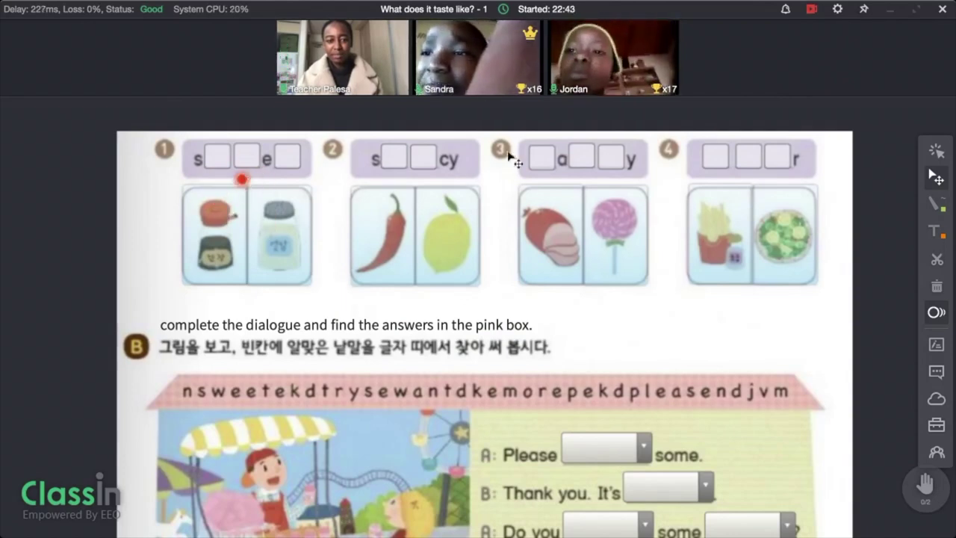
# Authorize a student to draw and bring the hand-raising student on stage.
pyautogui.click(565, 113)
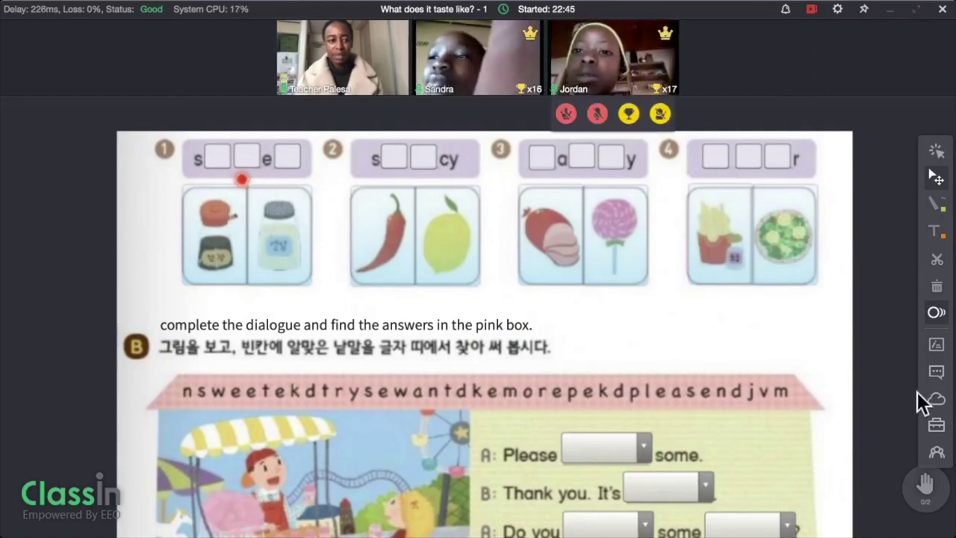
pyautogui.click(935, 439)
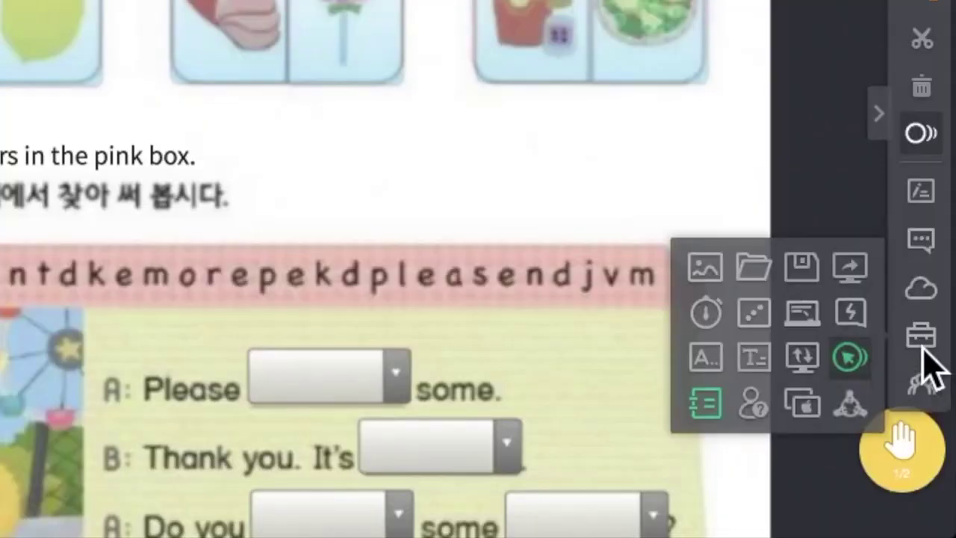
pyautogui.click(907, 454)
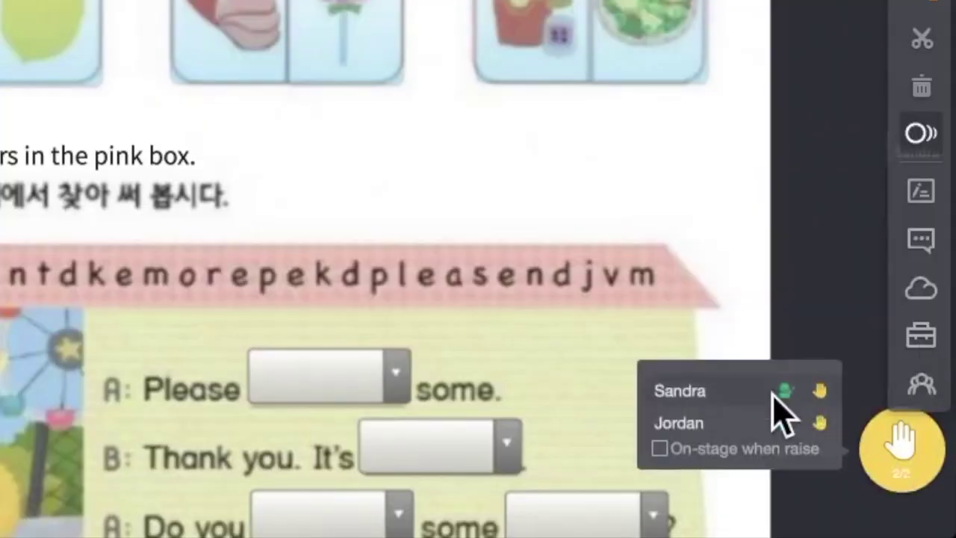
pyautogui.click(784, 422)
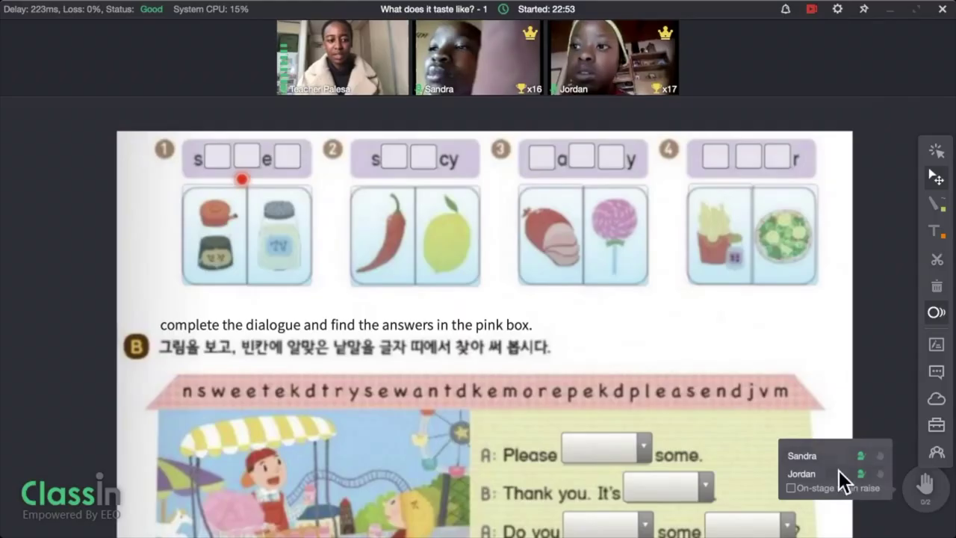
pyautogui.click(936, 424)
pyautogui.click(936, 425)
# Reward both students again, then spin the random name picker and close it.
pyautogui.click(657, 89)
pyautogui.click(520, 89)
pyautogui.scroll(-5, 761, 366)
pyautogui.click(935, 424)
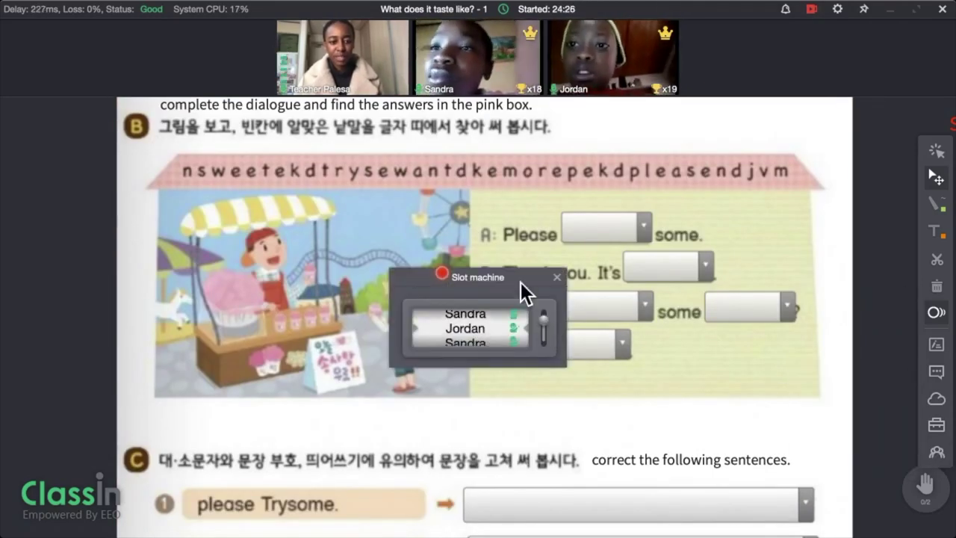
pyautogui.moveTo(523, 277); pyautogui.dragTo(171, 142)
pyautogui.scroll(-3, 478, 336)
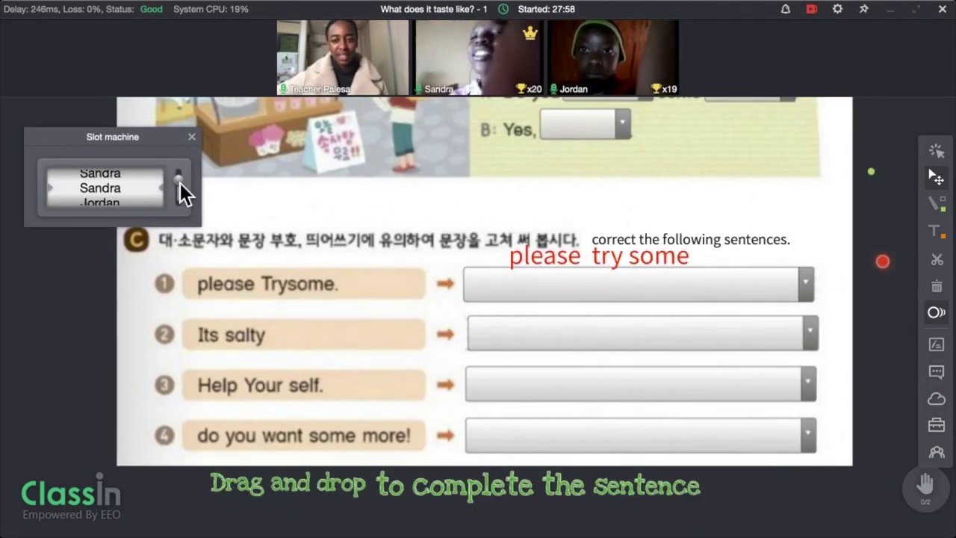
pyautogui.click(192, 136)
# Mark the first answer with the pen, then return to select and scroll to the taste table.
pyautogui.click(936, 202)
pyautogui.click(657, 89)
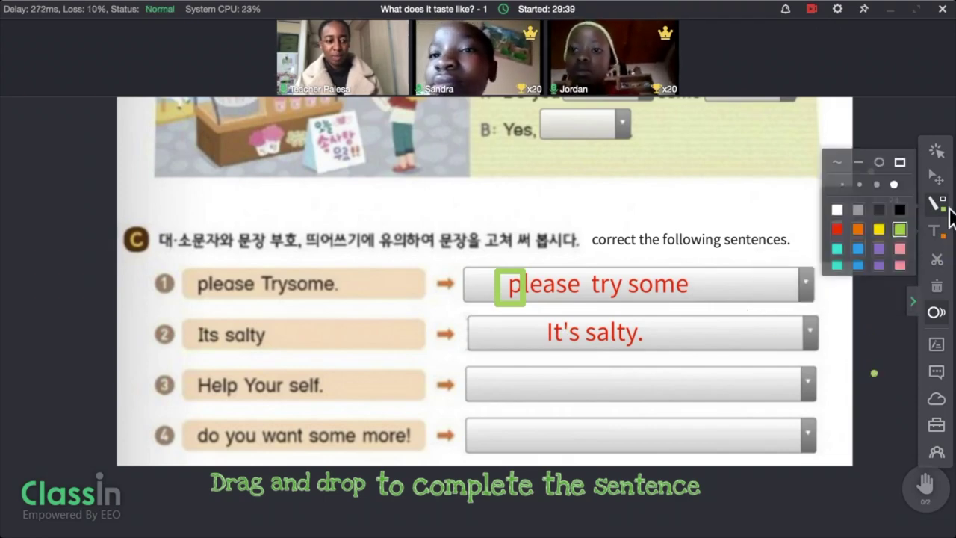
pyautogui.click(936, 177)
pyautogui.scroll(-2, 613, 460)
pyautogui.scroll(-15, 614, 460)
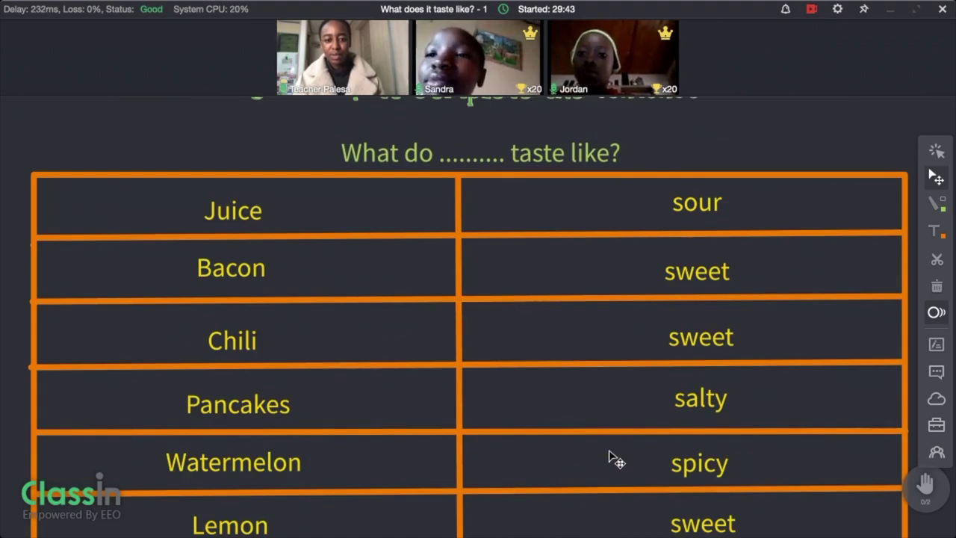
# Roll the dice from the toolbox, check the raised hands, and close the dice.
pyautogui.scroll(-2, 614, 459)
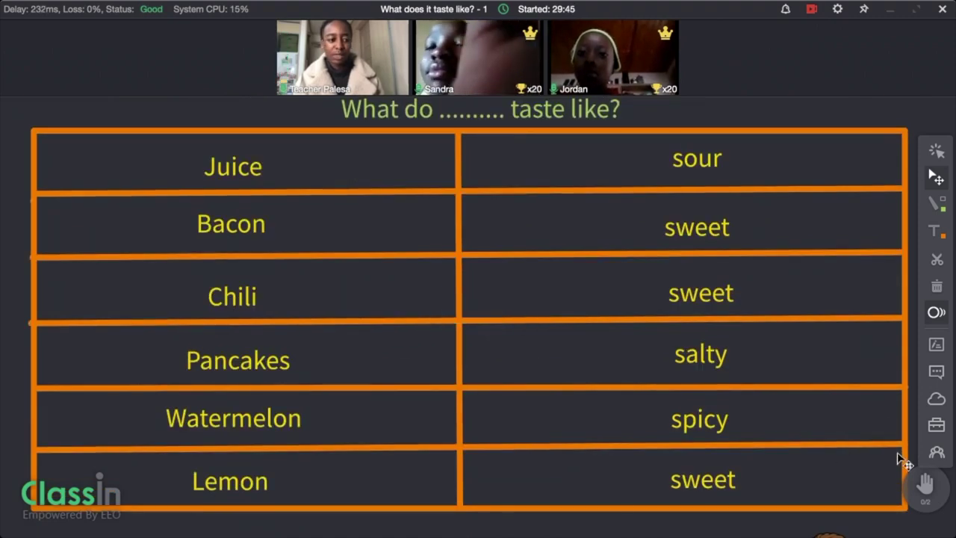
pyautogui.click(927, 428)
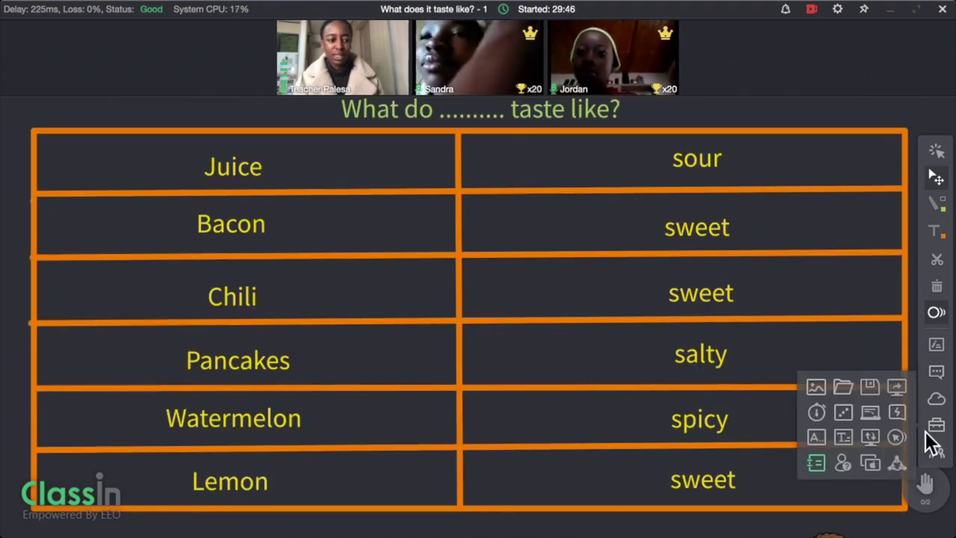
pyautogui.click(843, 413)
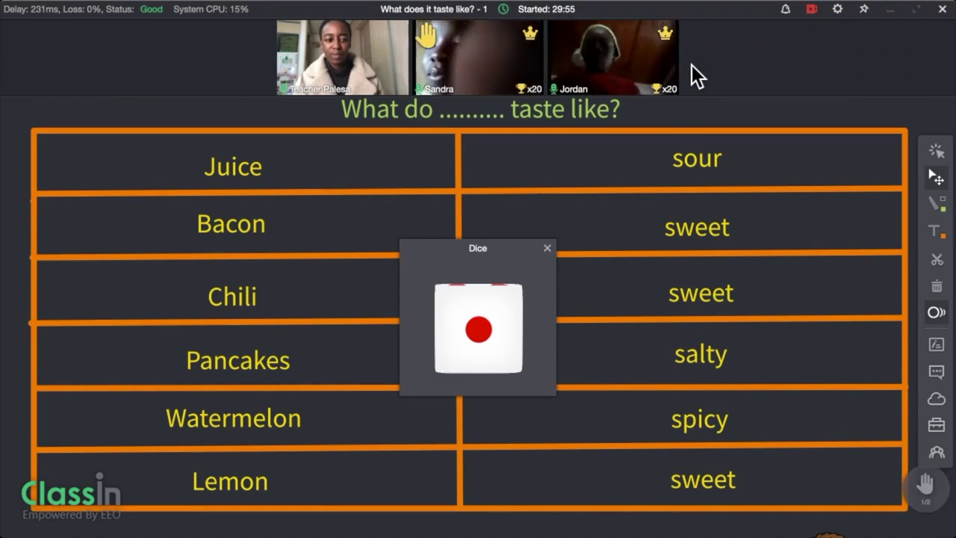
pyautogui.click(925, 489)
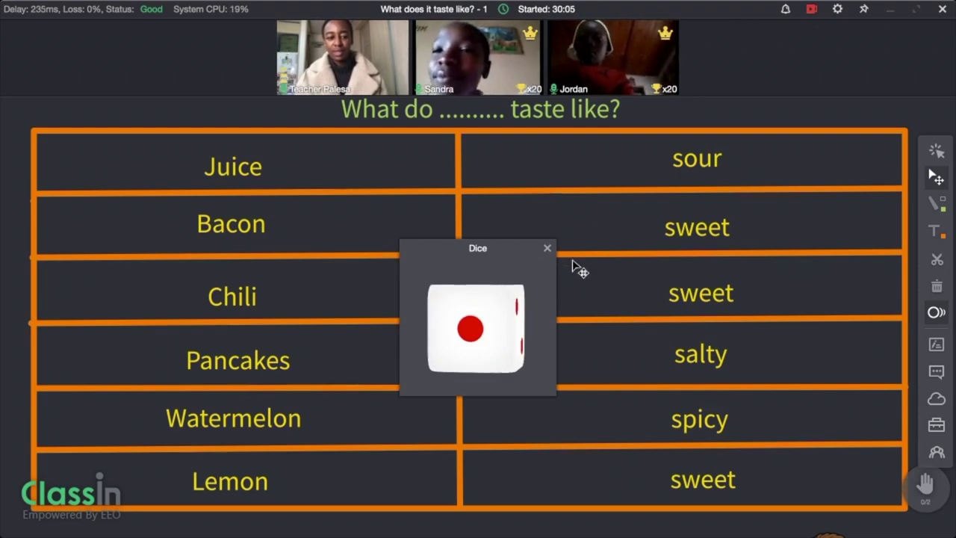
pyautogui.click(548, 250)
# Reward the student for 'Pancakes taste sweet' and roll the dice again.
pyautogui.scroll(-3, 549, 254)
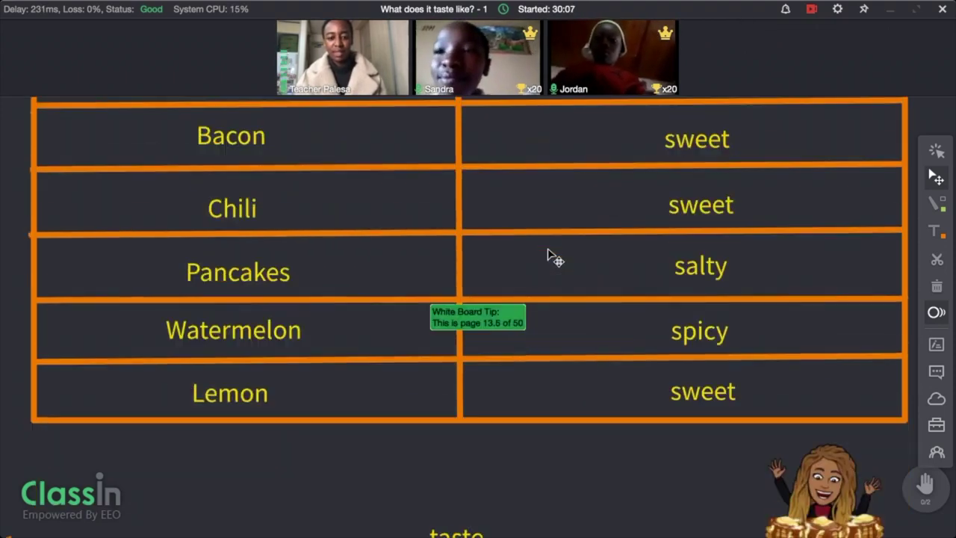
pyautogui.scroll(-3, 550, 256)
pyautogui.scroll(1, 553, 256)
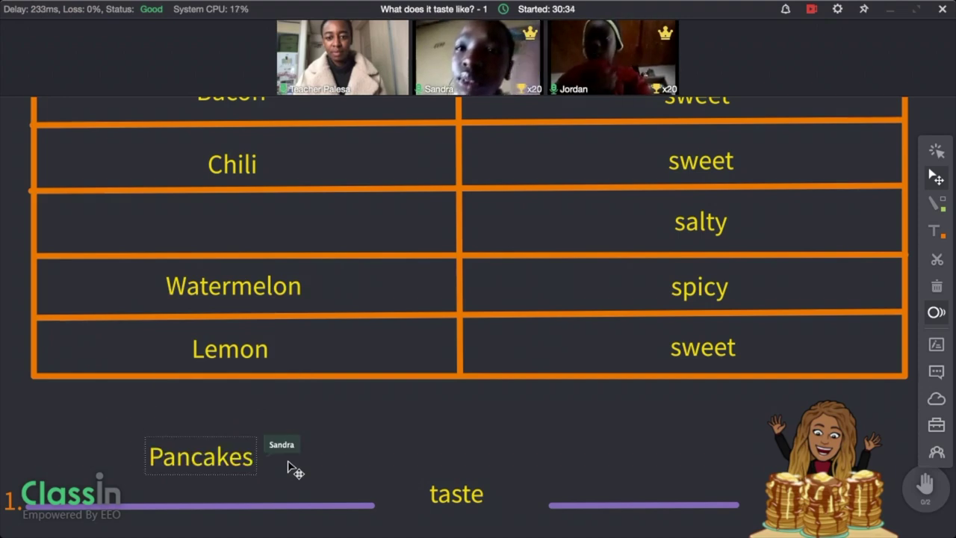
pyautogui.moveTo(453, 116)
pyautogui.click(493, 112)
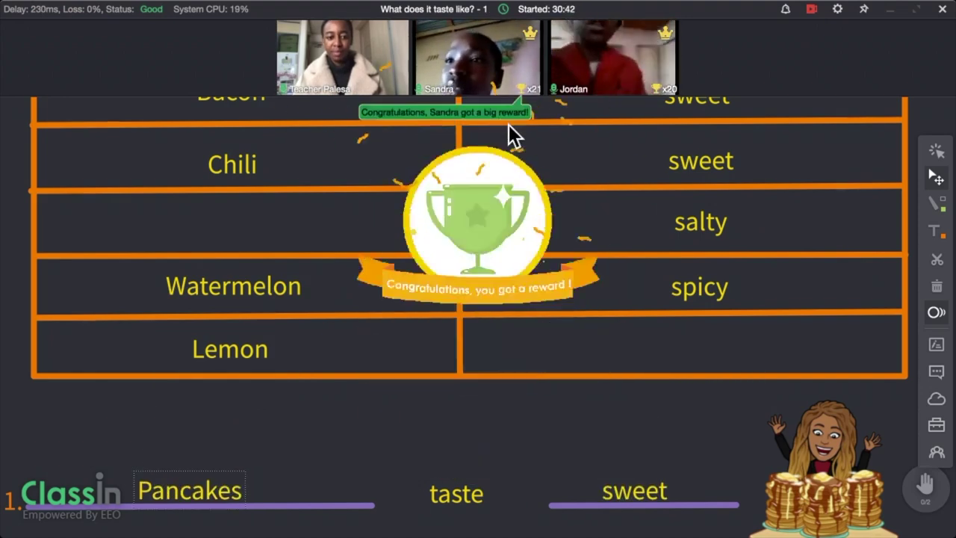
pyautogui.click(935, 426)
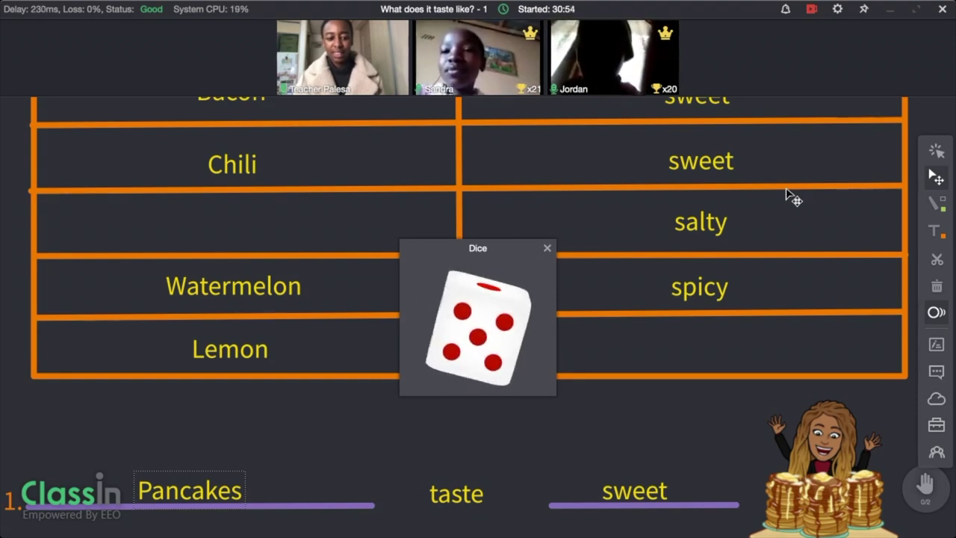
pyautogui.click(547, 249)
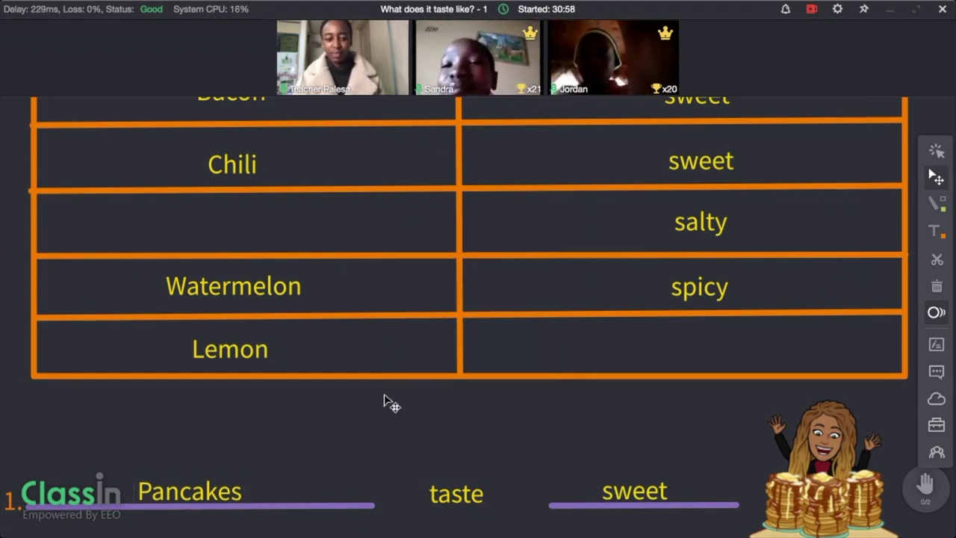
# Scroll between taste table and answer lines while students place Juice, Watermelon, sweet and spicy.
pyautogui.scroll(-10, 388, 403)
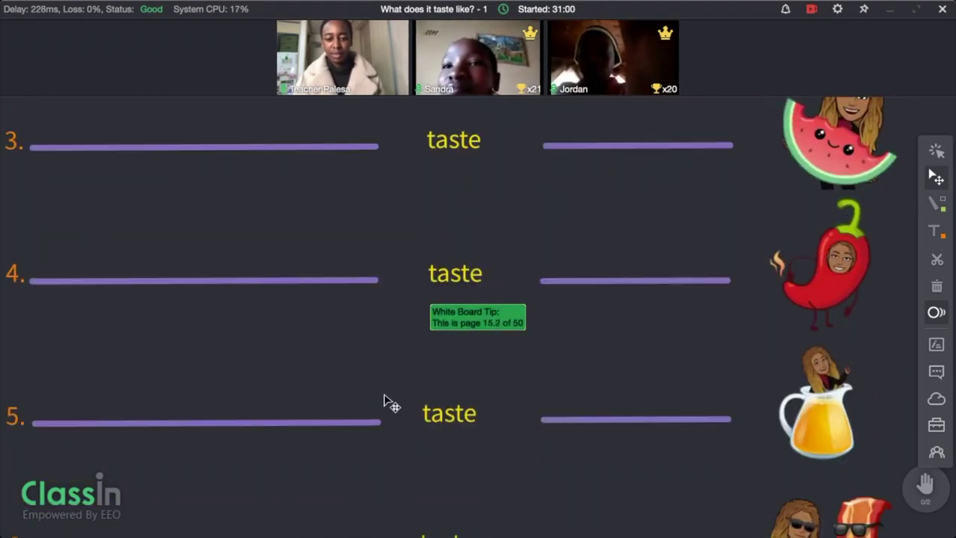
pyautogui.scroll(1, 388, 403)
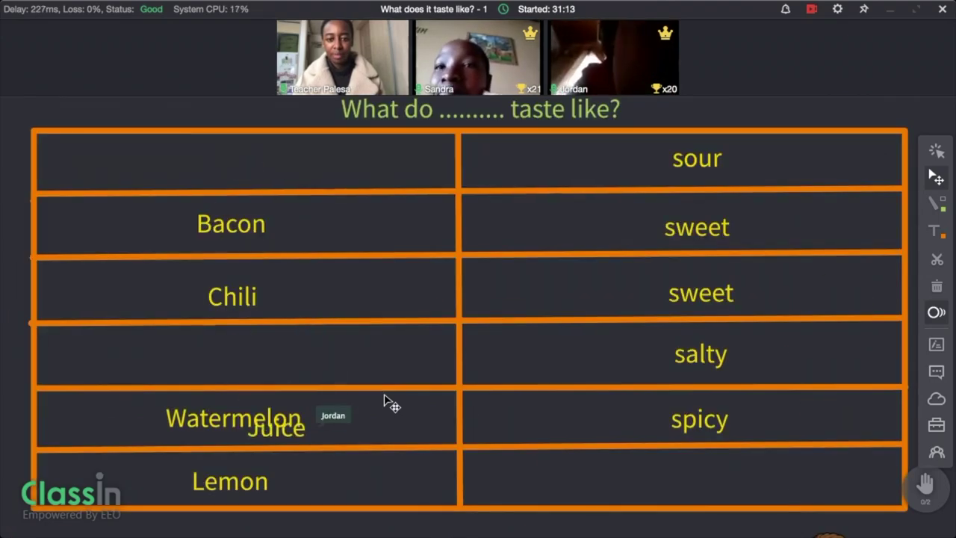
pyautogui.scroll(-3, 389, 403)
pyautogui.scroll(-3, 384, 401)
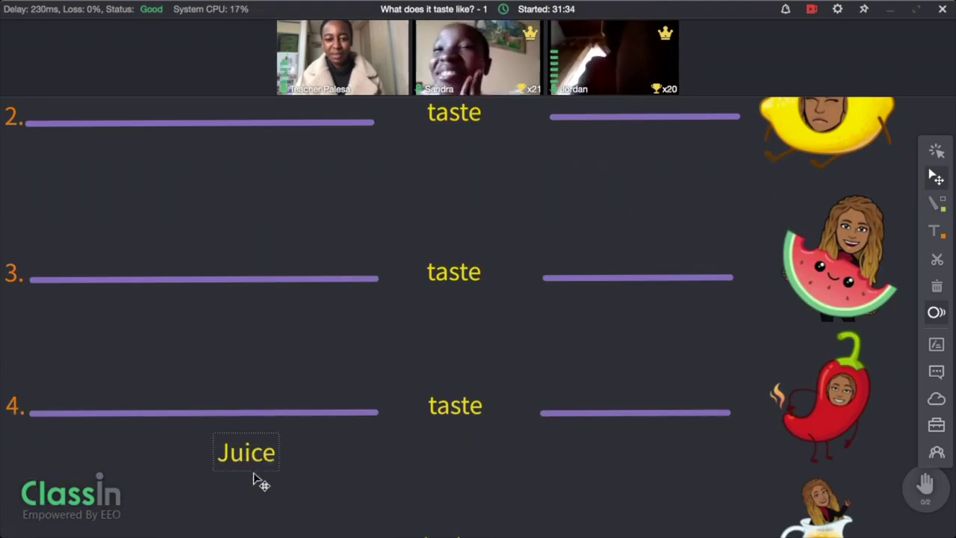
pyautogui.scroll(-3, 328, 478)
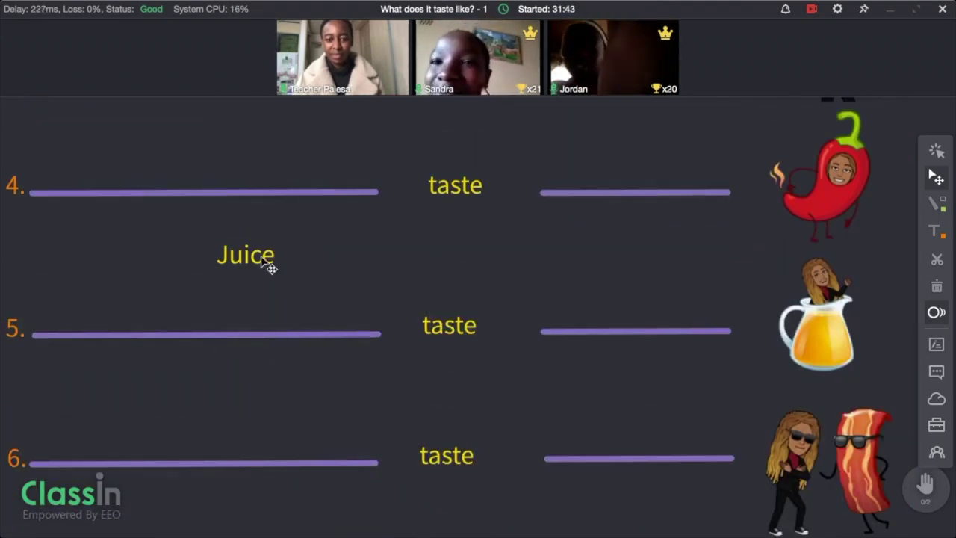
pyautogui.scroll(5, 579, 278)
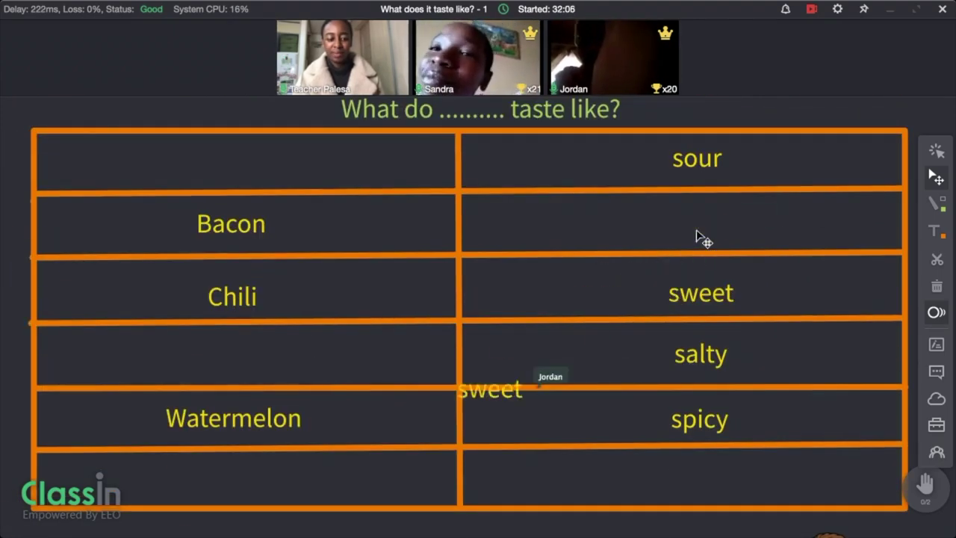
pyautogui.scroll(-1, 702, 237)
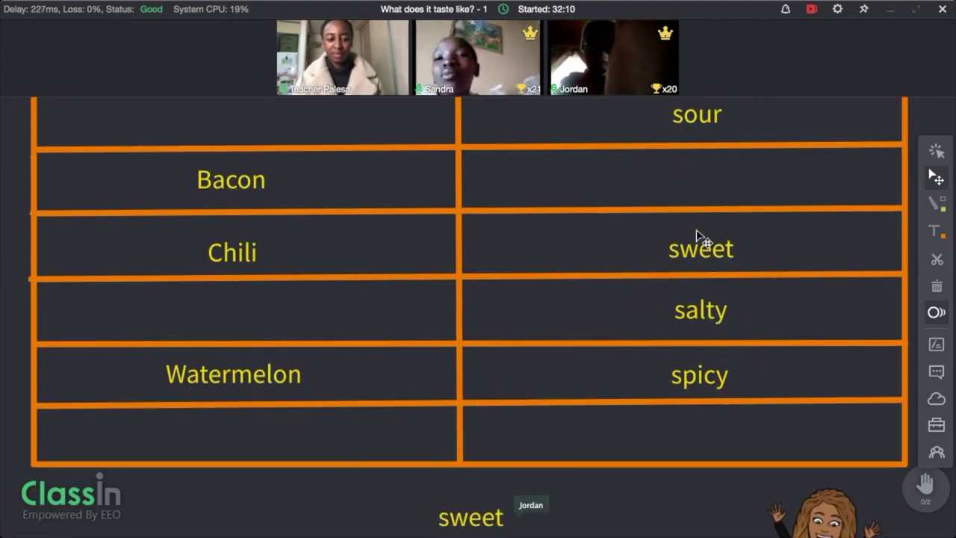
pyautogui.scroll(-4, 702, 237)
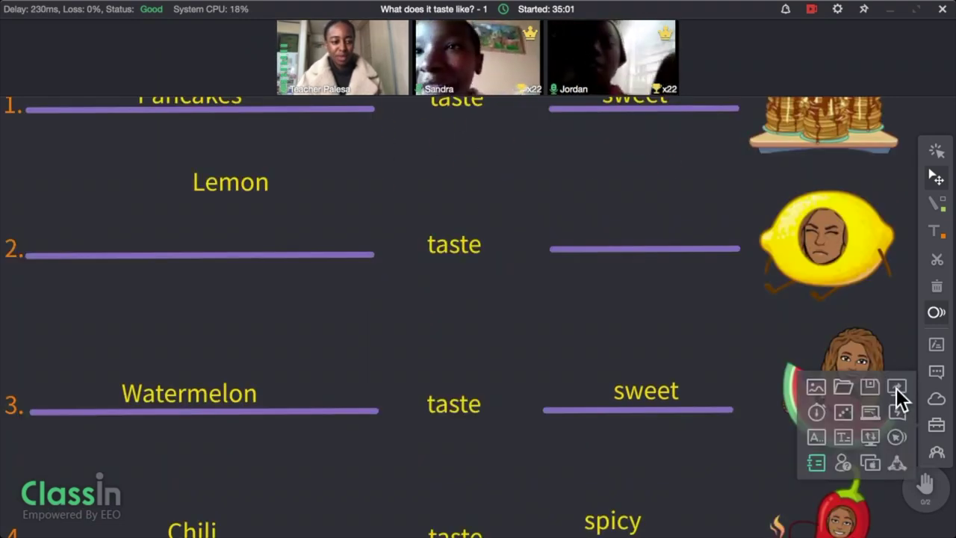
# Start a 20-second timer and hand the small drawing board out to students.
pyautogui.click(871, 412)
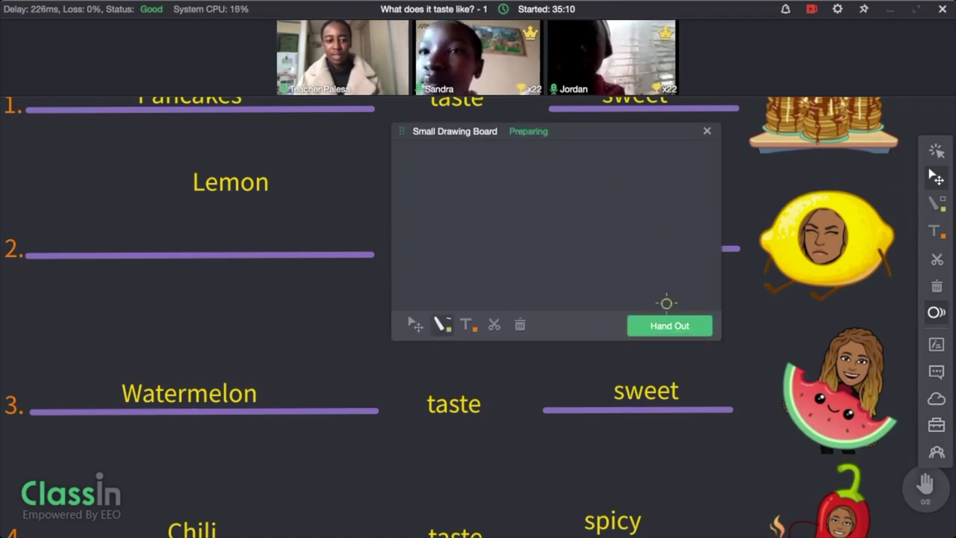
pyautogui.click(936, 427)
pyautogui.click(819, 416)
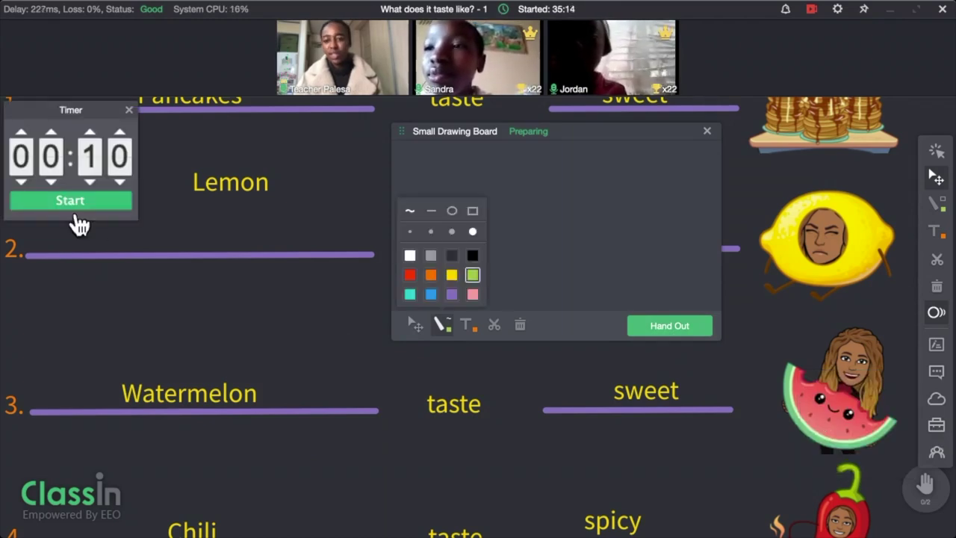
pyautogui.click(91, 135)
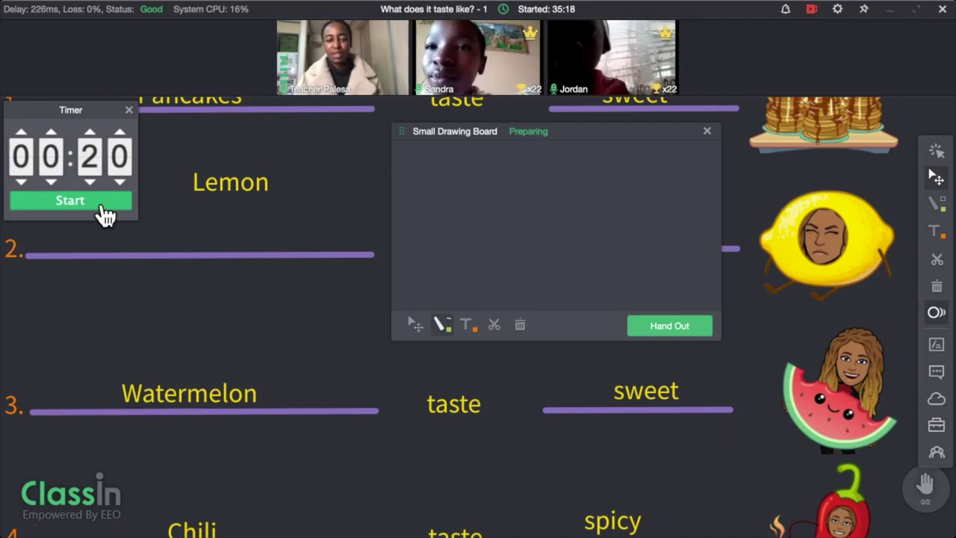
pyautogui.click(704, 331)
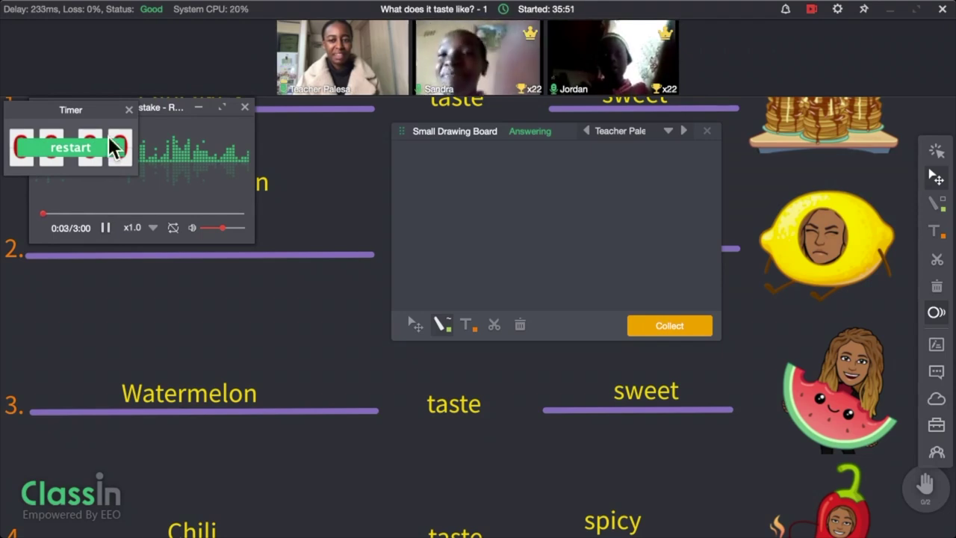
# Close the timer, collect the drawing boards, and display a student's drawing.
pyautogui.click(129, 109)
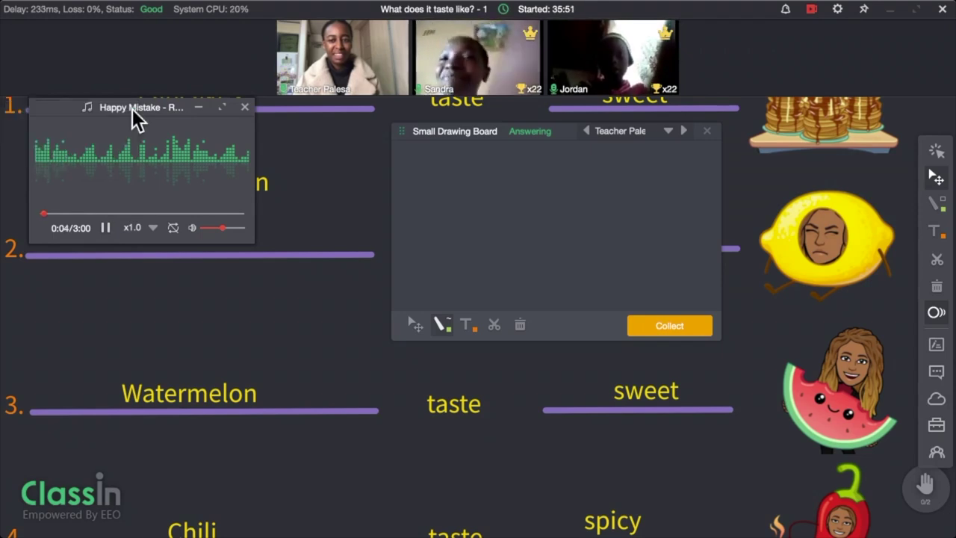
pyautogui.click(643, 326)
pyautogui.click(672, 133)
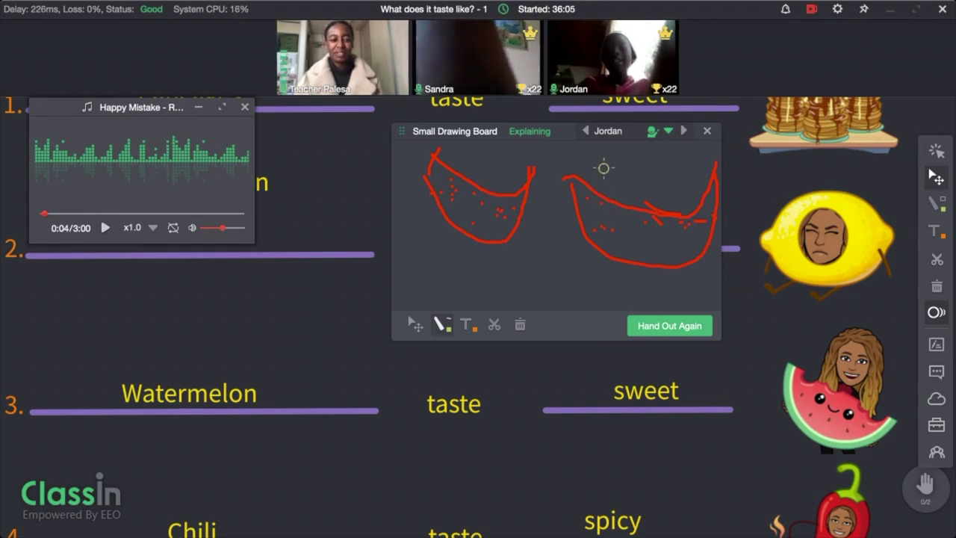
# Give the first student two trophies and switch to the other student's Chips drawing.
pyautogui.click(631, 115)
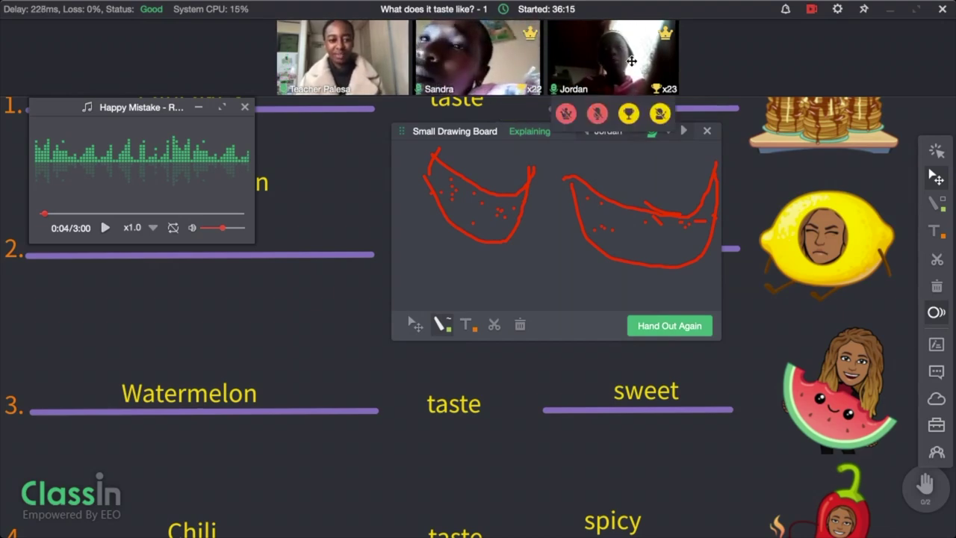
pyautogui.click(629, 119)
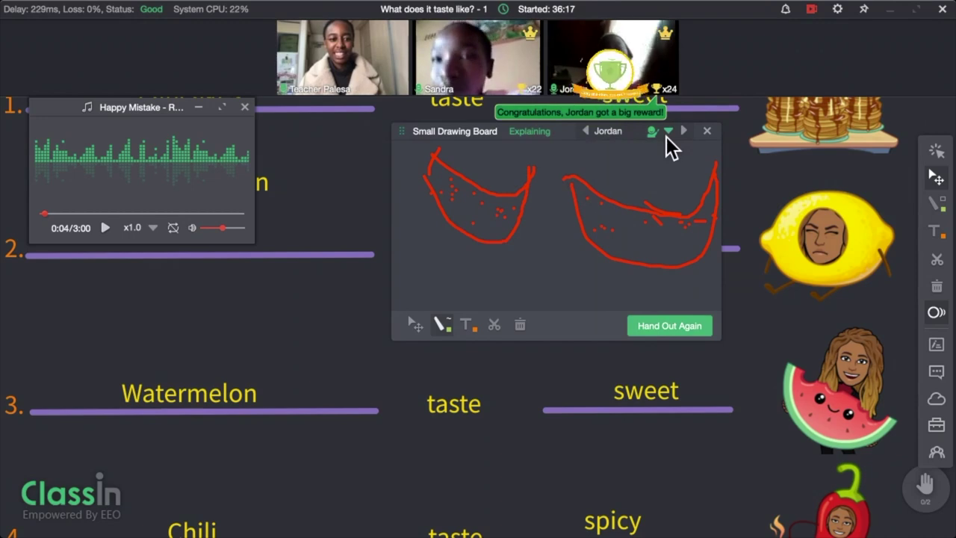
pyautogui.click(681, 131)
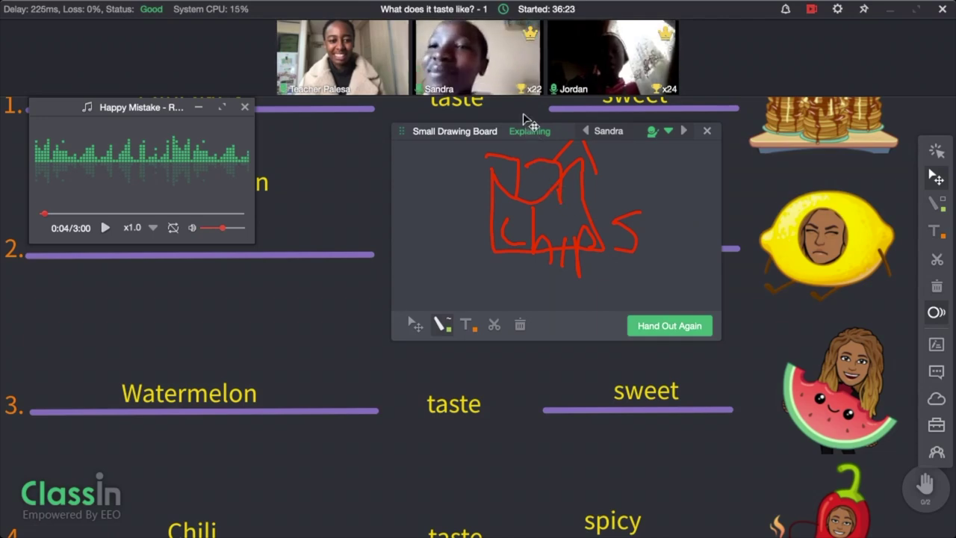
# Give the second student two trophies and move the answer selector aside to show the chili picture.
pyautogui.moveTo(525, 108)
pyautogui.click(496, 113)
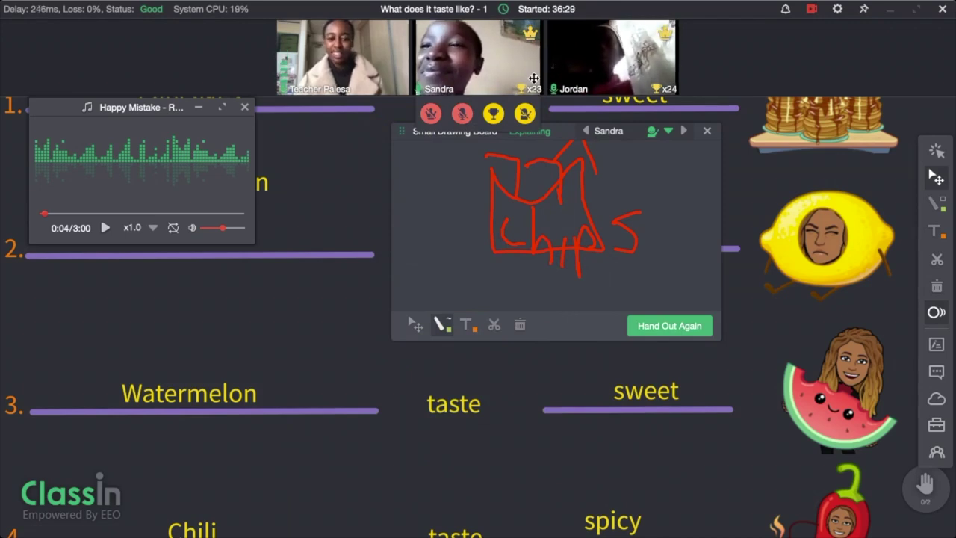
pyautogui.moveTo(613, 67)
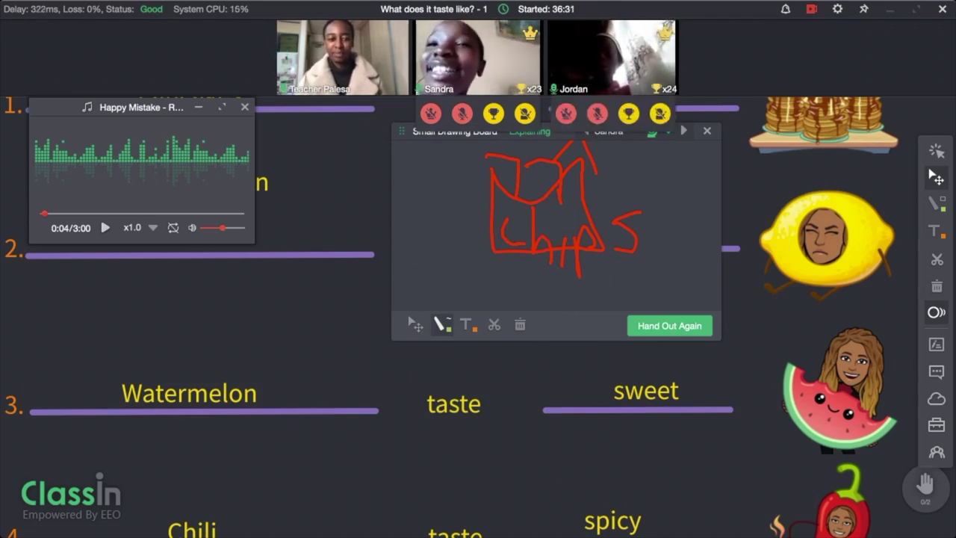
pyautogui.click(495, 114)
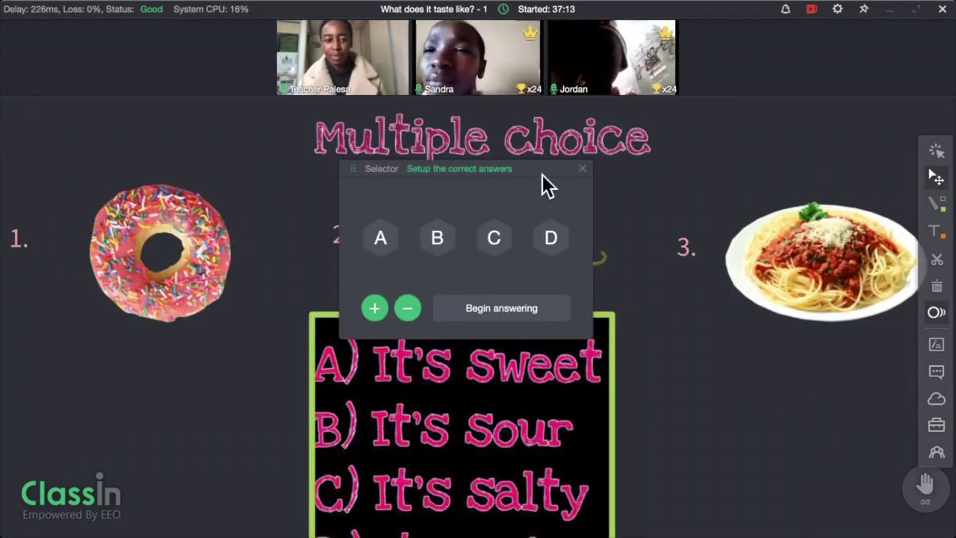
pyautogui.moveTo(542, 175); pyautogui.dragTo(787, 304)
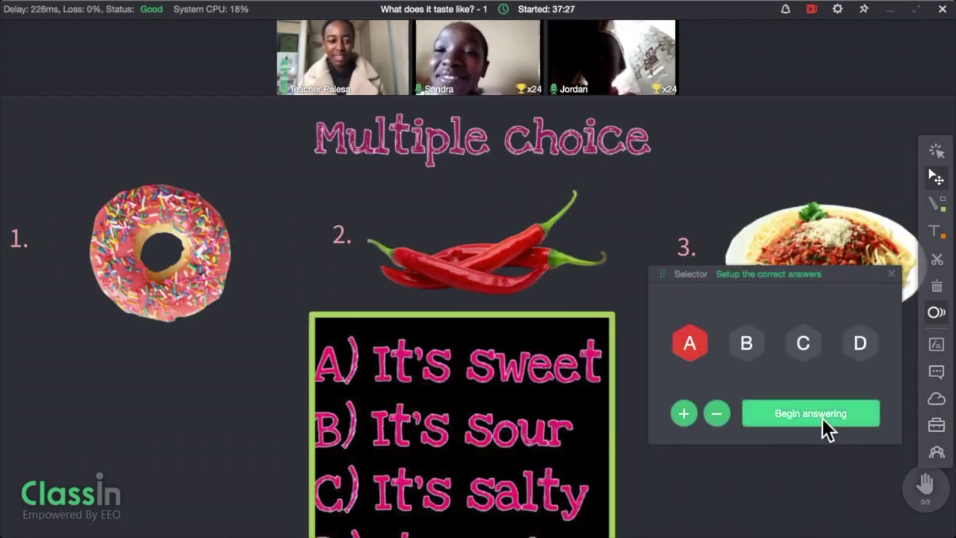
# Run the first question with answer A and reward a student.
pyautogui.click(822, 417)
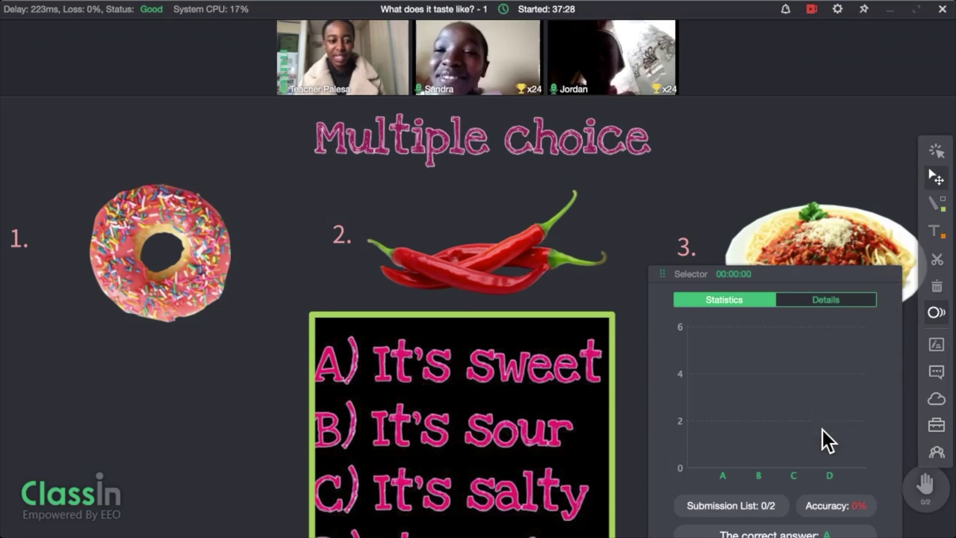
pyautogui.moveTo(795, 274); pyautogui.dragTo(778, 165)
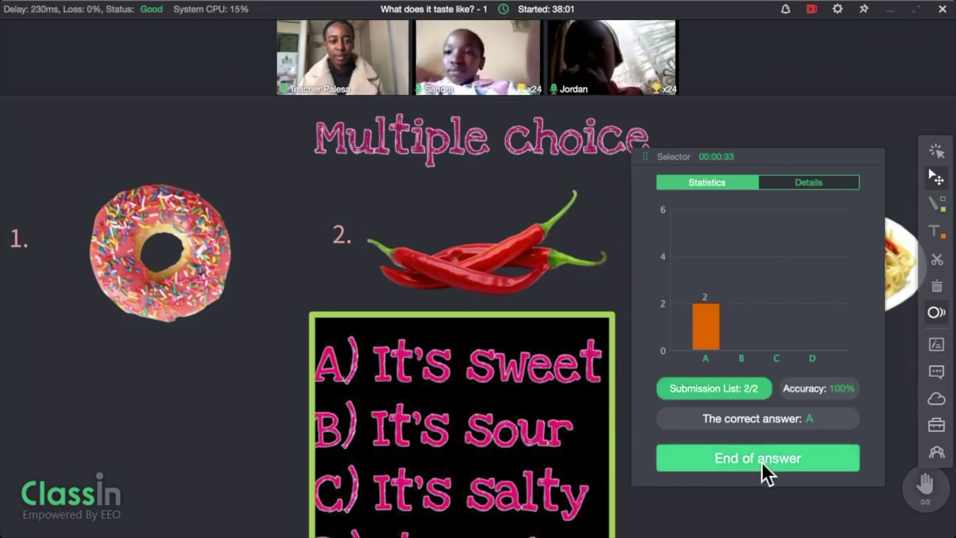
pyautogui.click(762, 462)
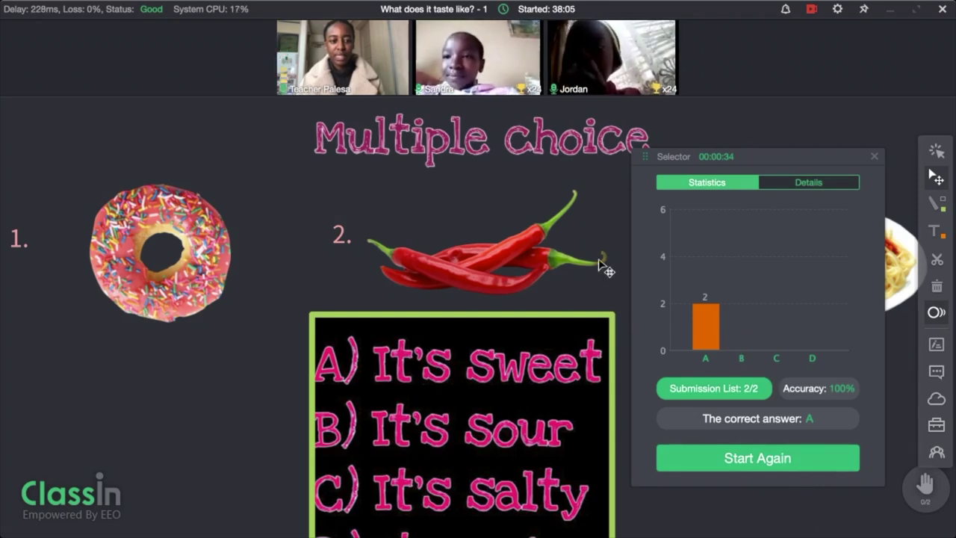
pyautogui.moveTo(589, 65)
pyautogui.click(496, 113)
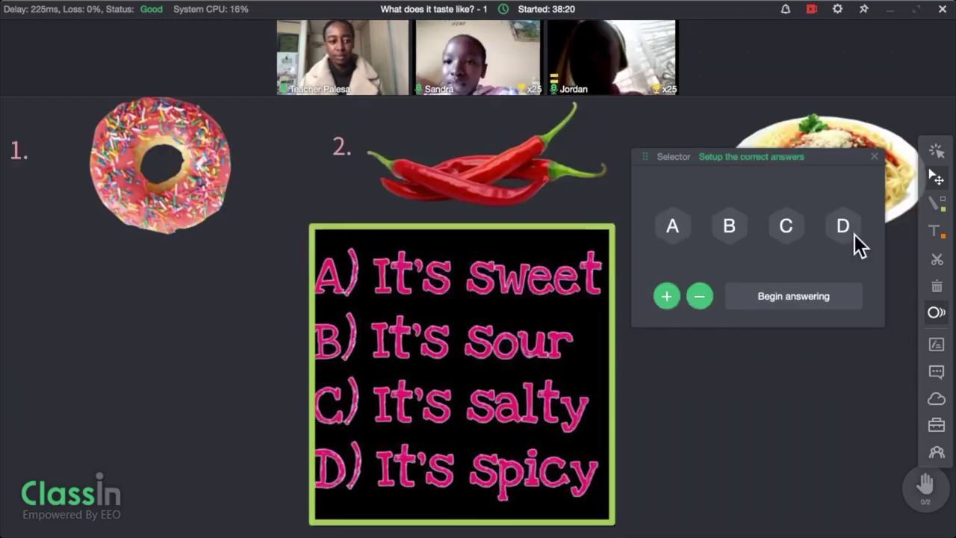
# Run the second question with answer D and reward both students.
pyautogui.click(848, 230)
pyautogui.click(793, 307)
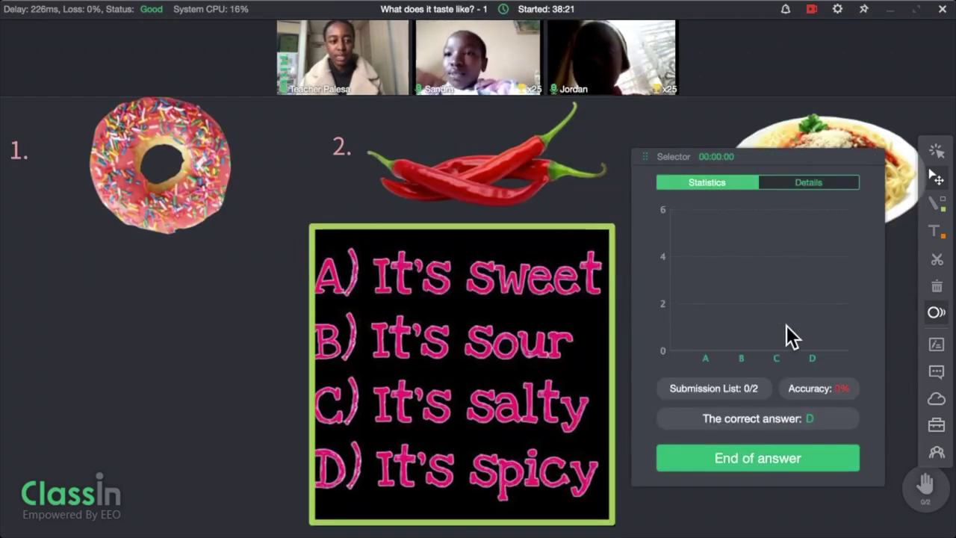
pyautogui.click(764, 457)
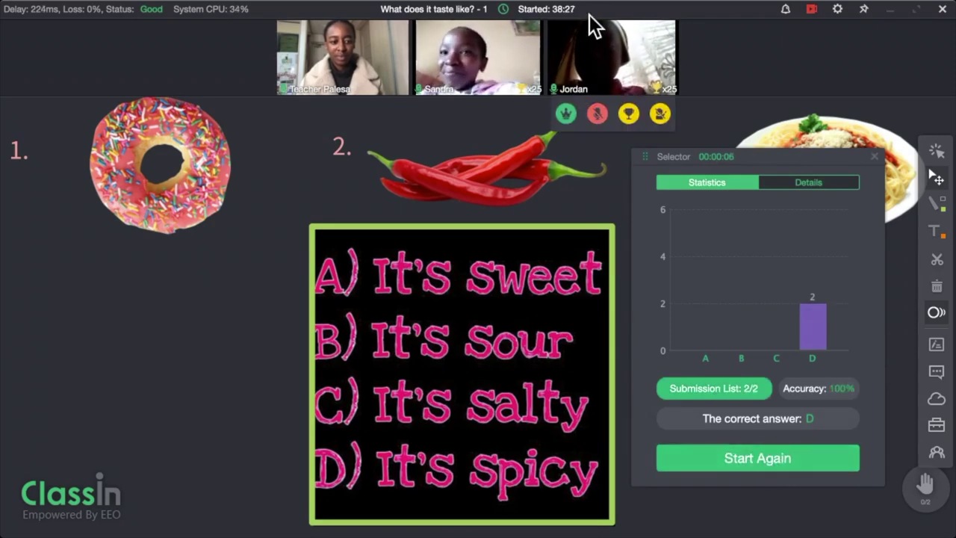
pyautogui.click(630, 112)
pyautogui.click(498, 116)
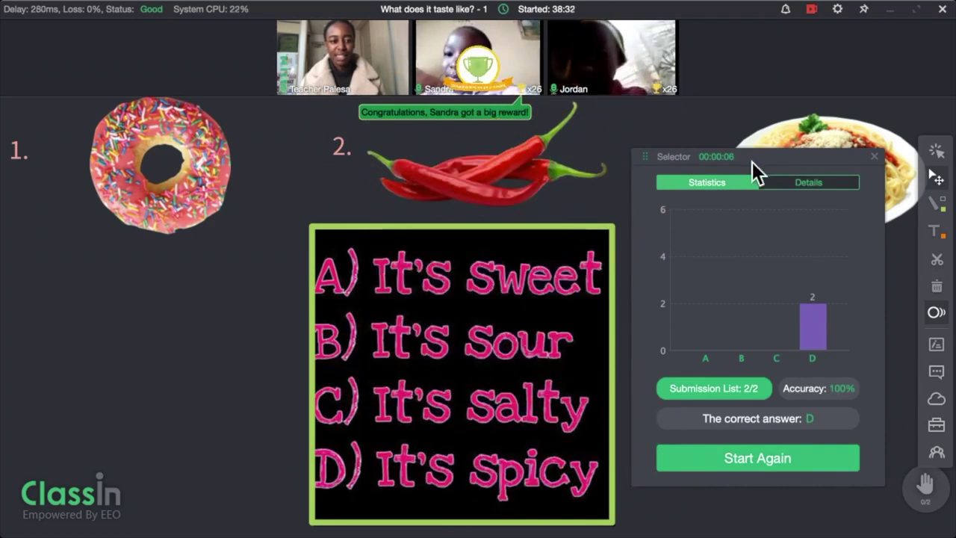
# Run the third question with answer C, reward both students, and close the results panel.
pyautogui.click(183, 284)
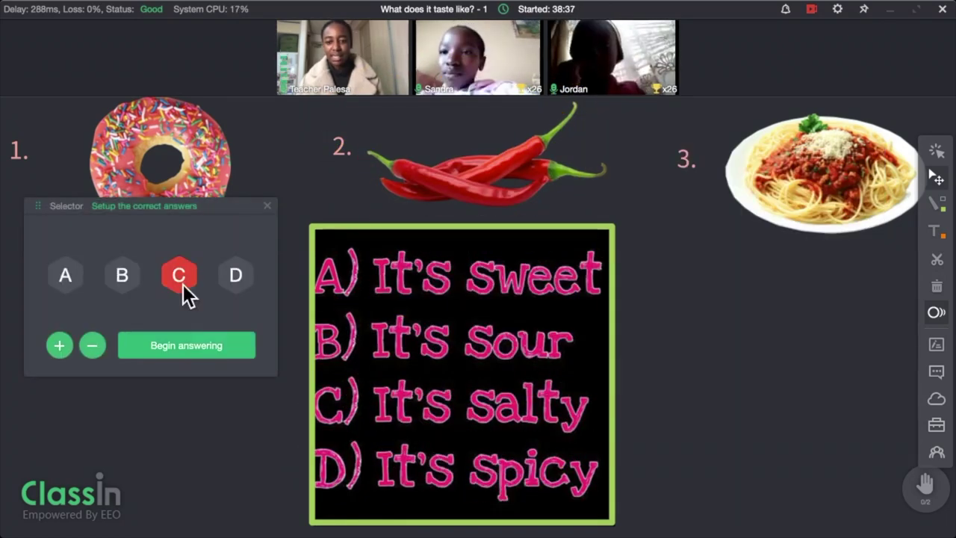
pyautogui.click(191, 349)
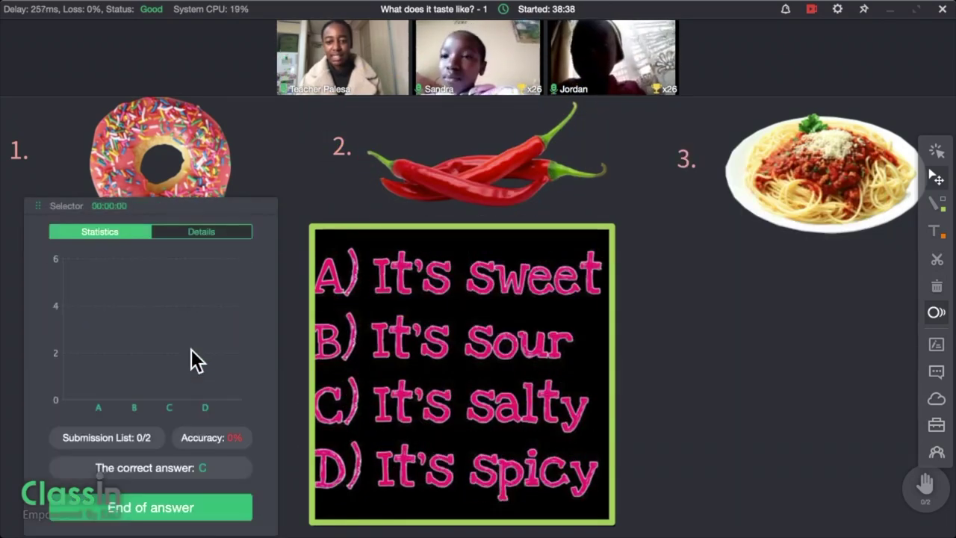
pyautogui.click(193, 510)
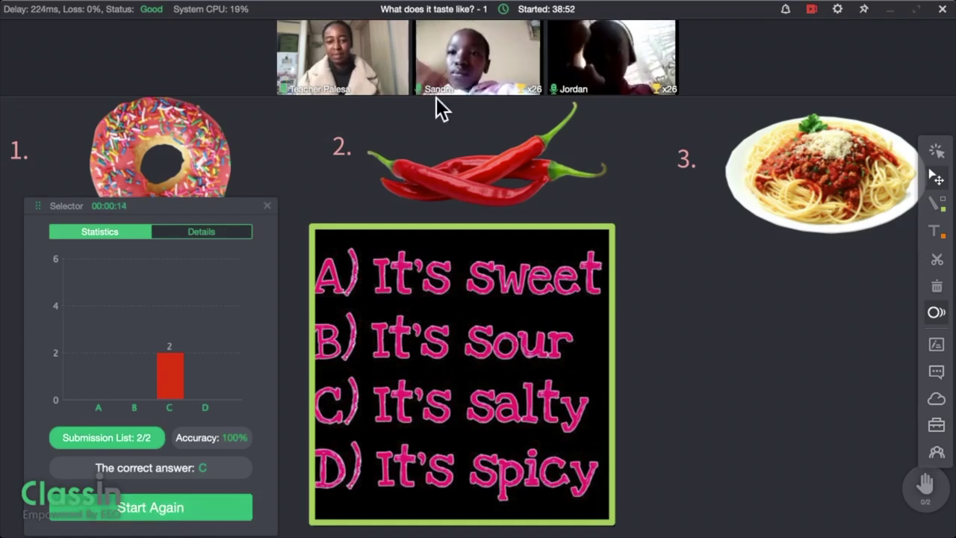
pyautogui.moveTo(500, 93)
pyautogui.click(497, 112)
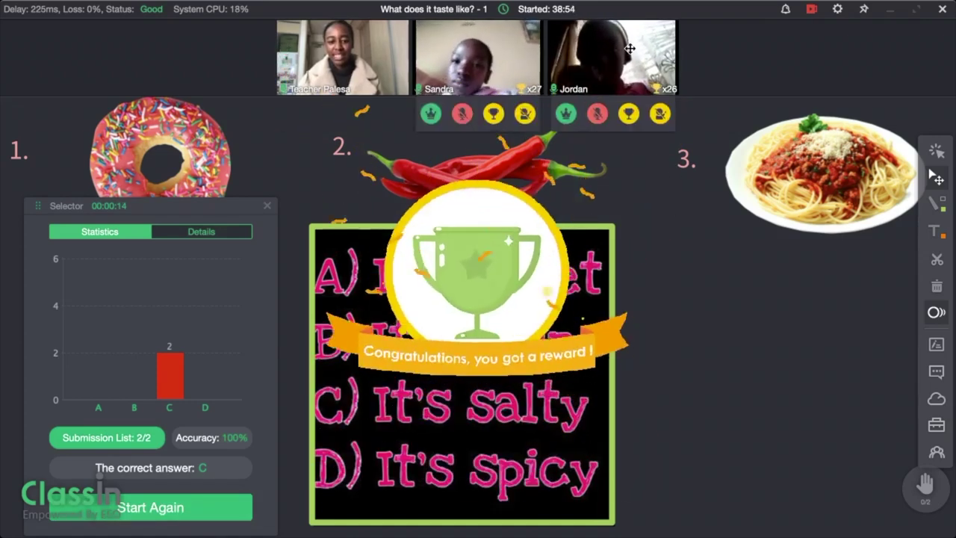
pyautogui.moveTo(619, 85)
pyautogui.click(630, 116)
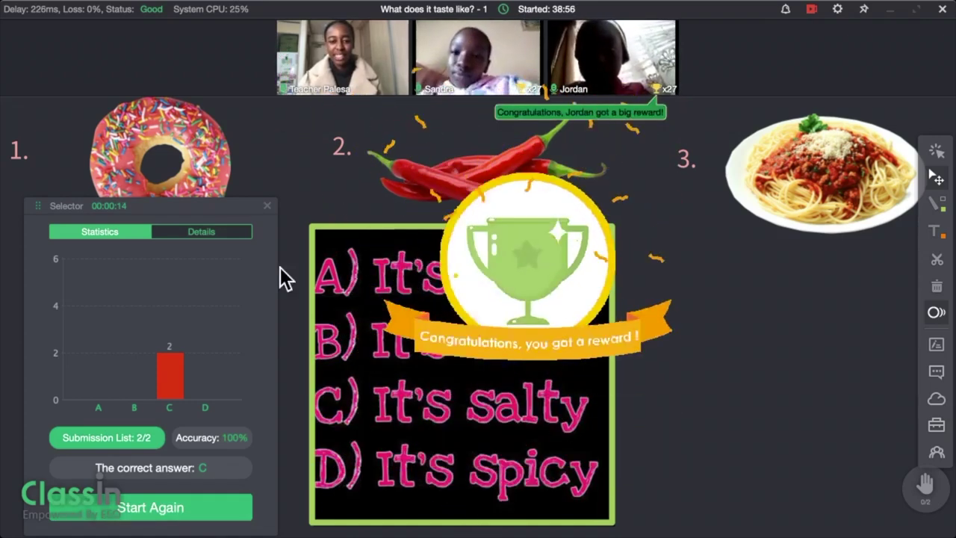
pyautogui.click(268, 208)
pyautogui.click(936, 371)
# Send 'Hey' to the class in chat.
pyautogui.click(663, 438)
pyautogui.write('Hey')
pyautogui.press('Return')
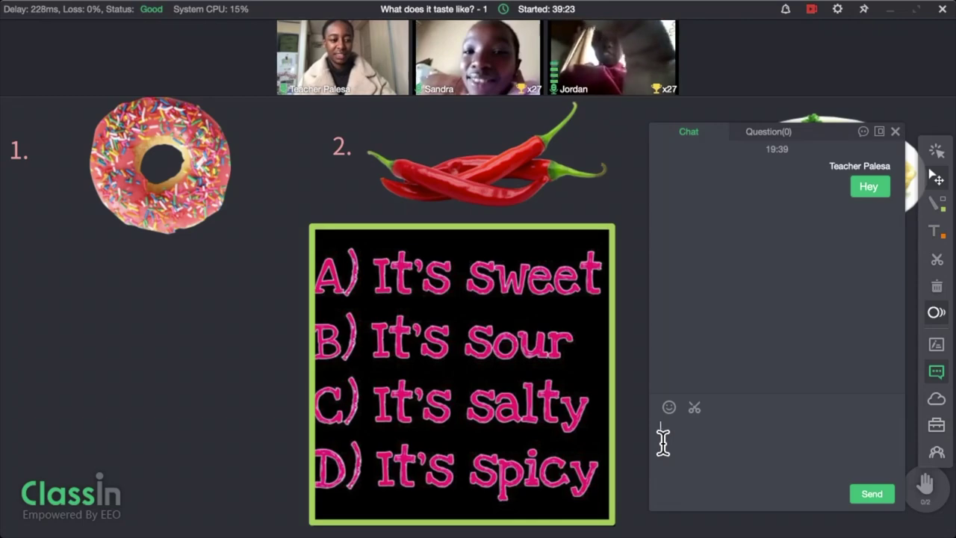
# Give both students another trophy and bring up the assignments list.
pyautogui.click(624, 112)
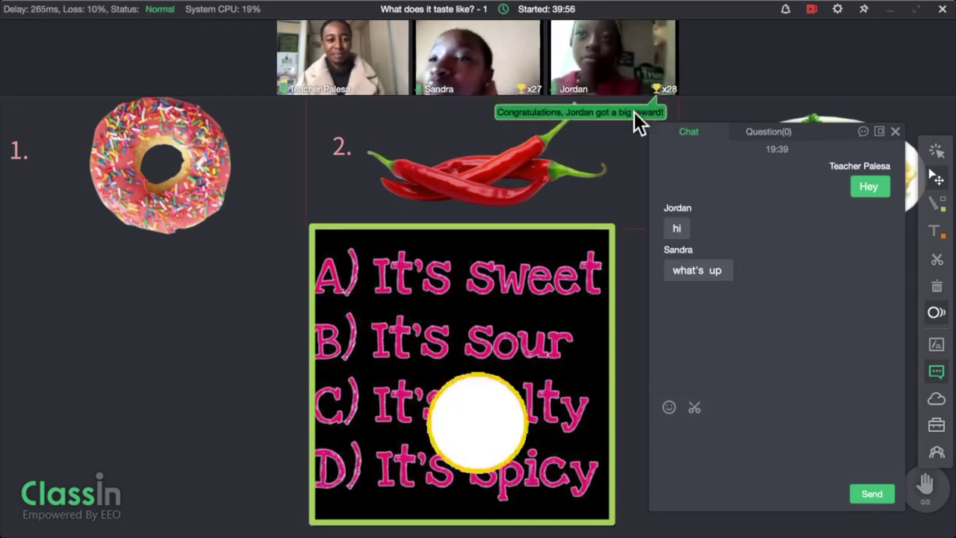
pyautogui.click(498, 114)
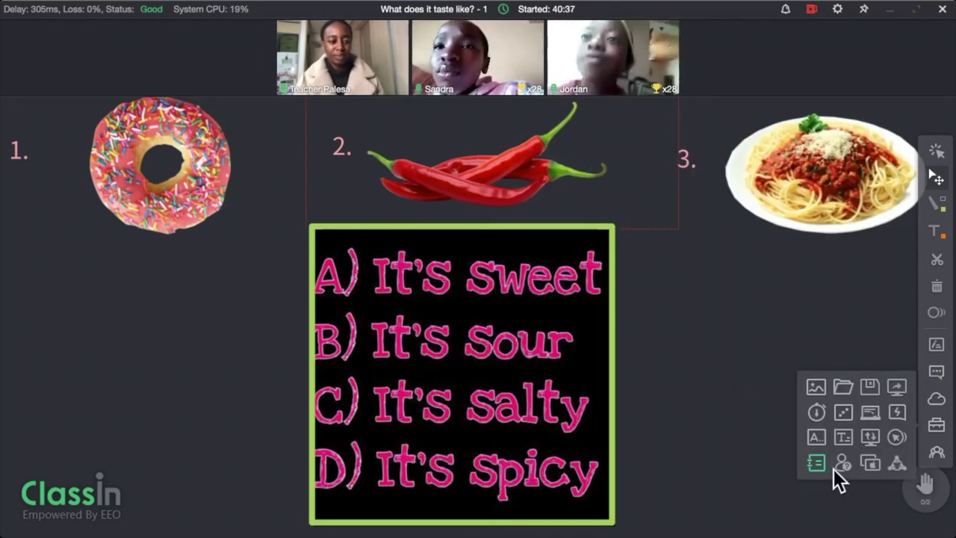
pyautogui.click(833, 468)
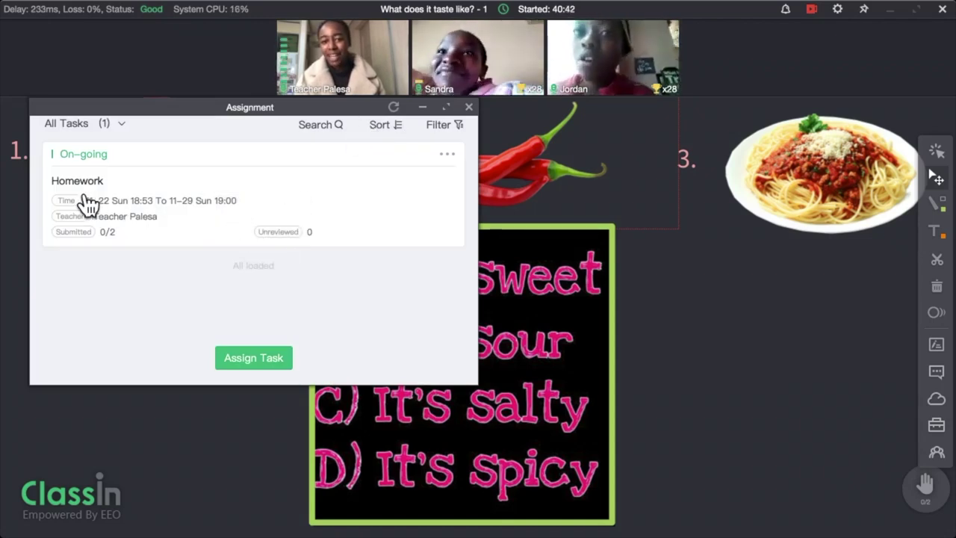
# Open the Homework task's description, toggling the laser pen on twice and dismissing its tip.
pyautogui.click(155, 230)
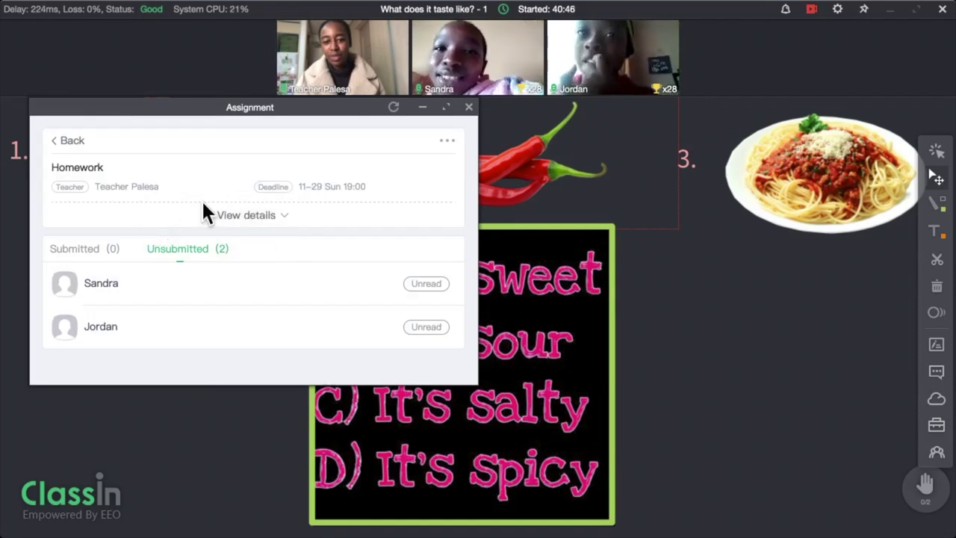
pyautogui.click(251, 218)
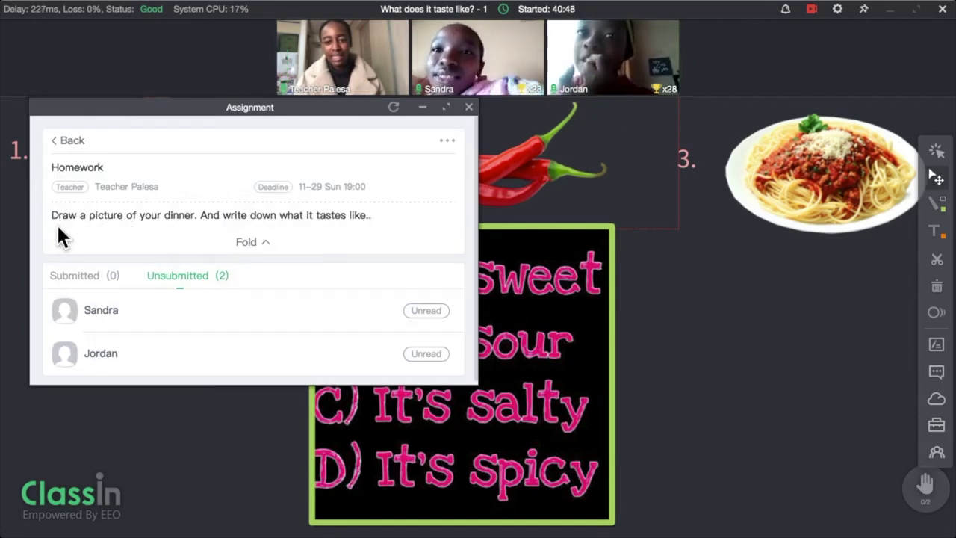
pyautogui.click(937, 313)
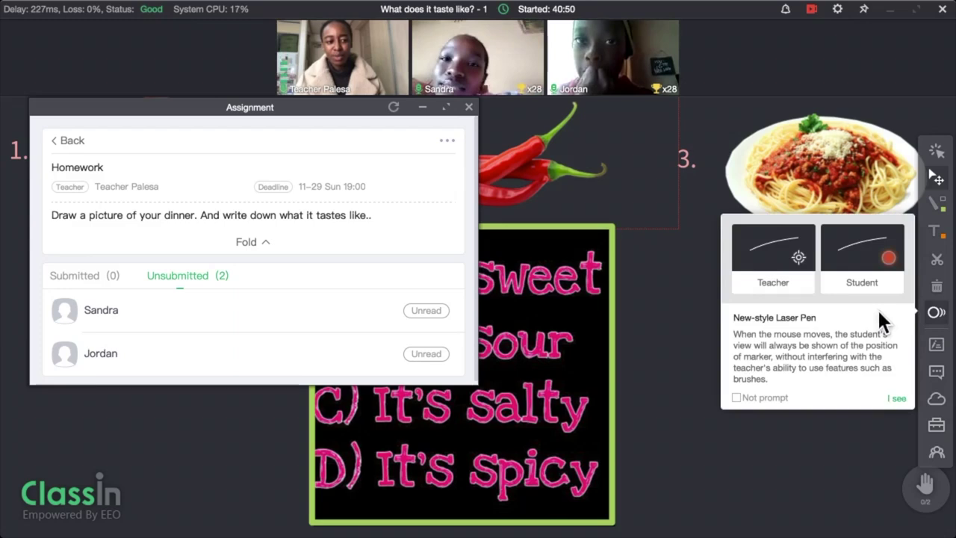
pyautogui.click(896, 398)
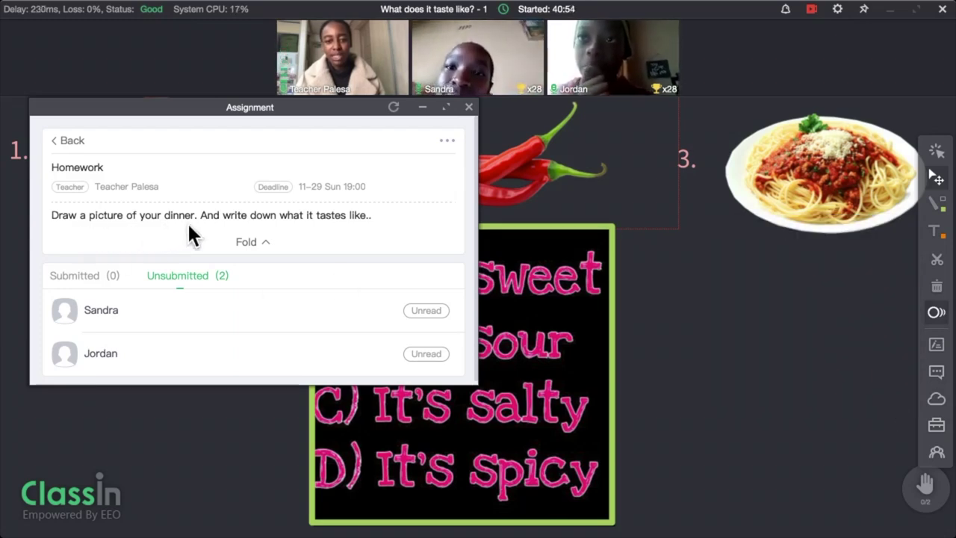
pyautogui.click(943, 319)
pyautogui.click(899, 399)
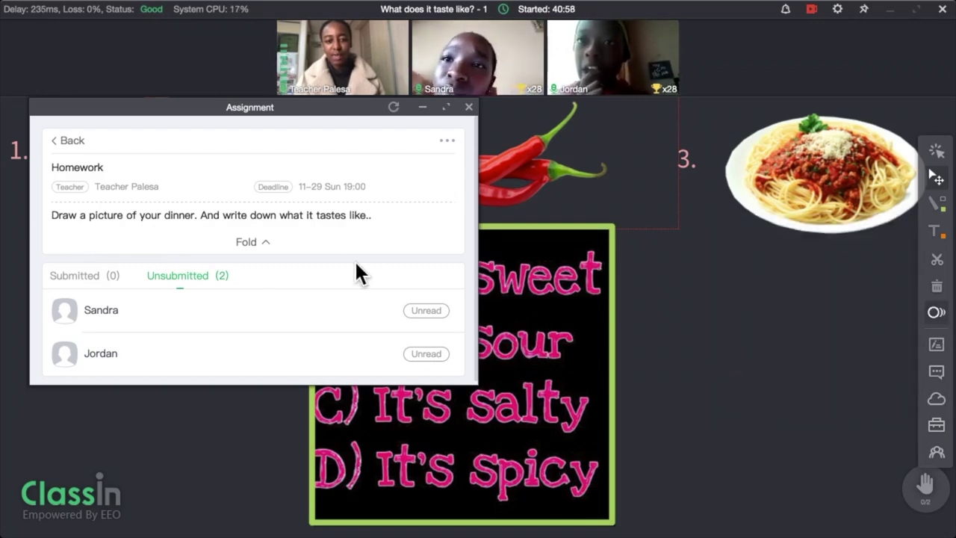